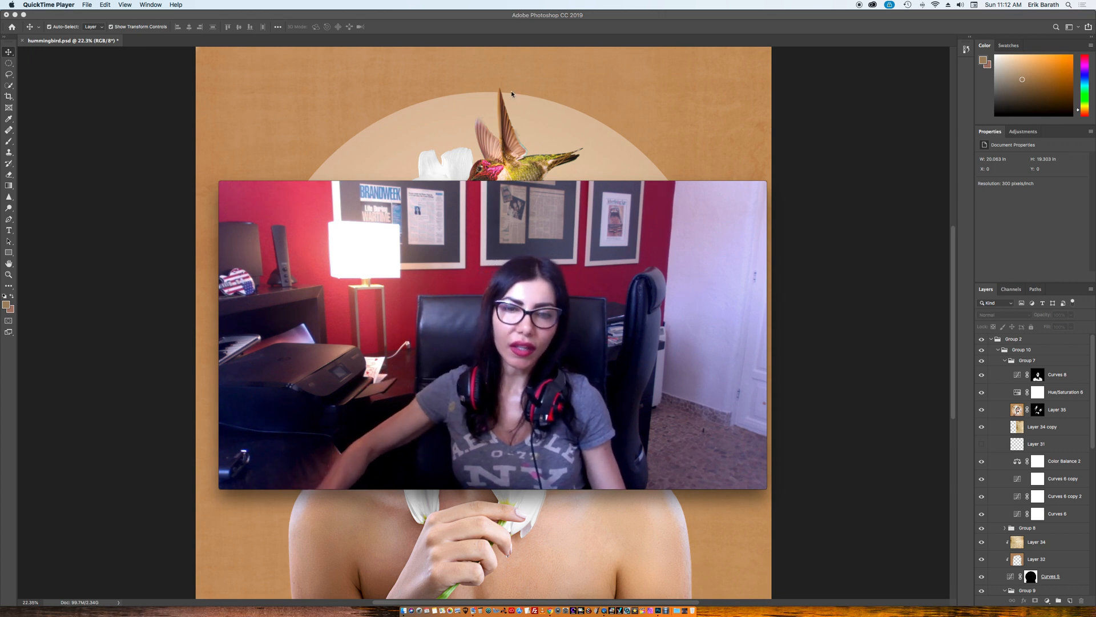
# - Shrink the Movie Recording window and move it off the portrait so the artwork is unobstructed
pyautogui.click(335, 90)
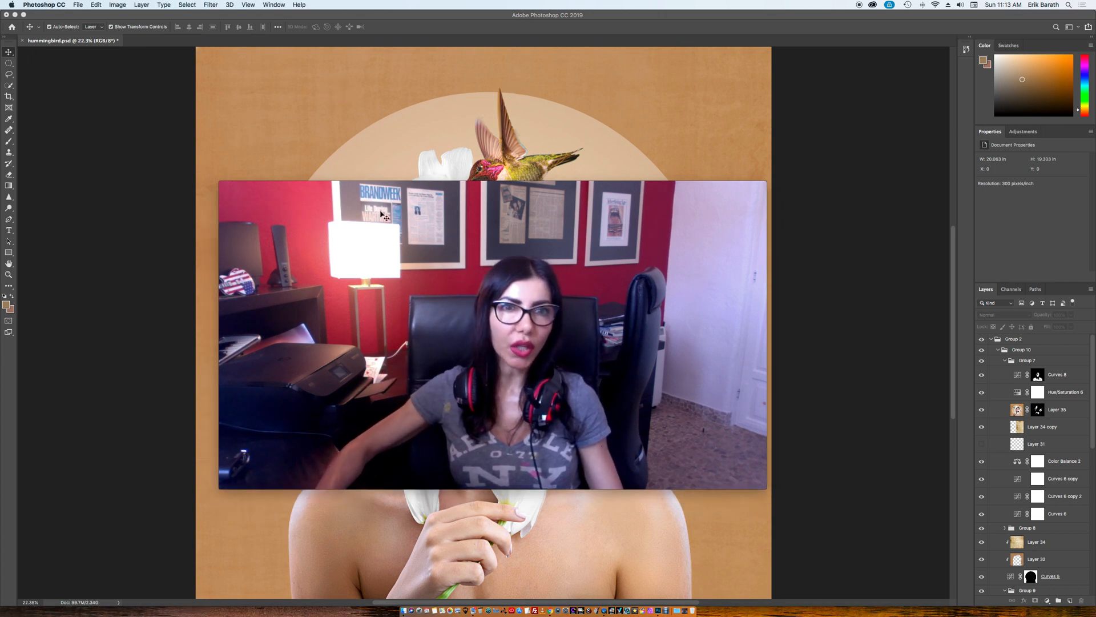
pyautogui.click(544, 229)
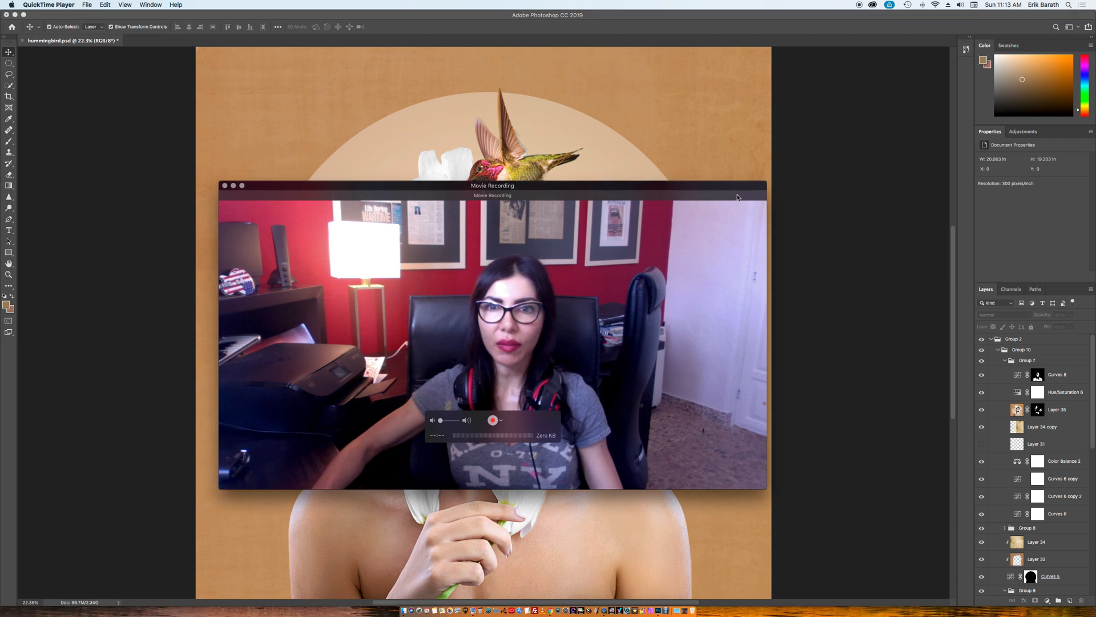
pyautogui.moveTo(766, 184); pyautogui.dragTo(468, 343)
pyautogui.moveTo(438, 396); pyautogui.dragTo(228, 441)
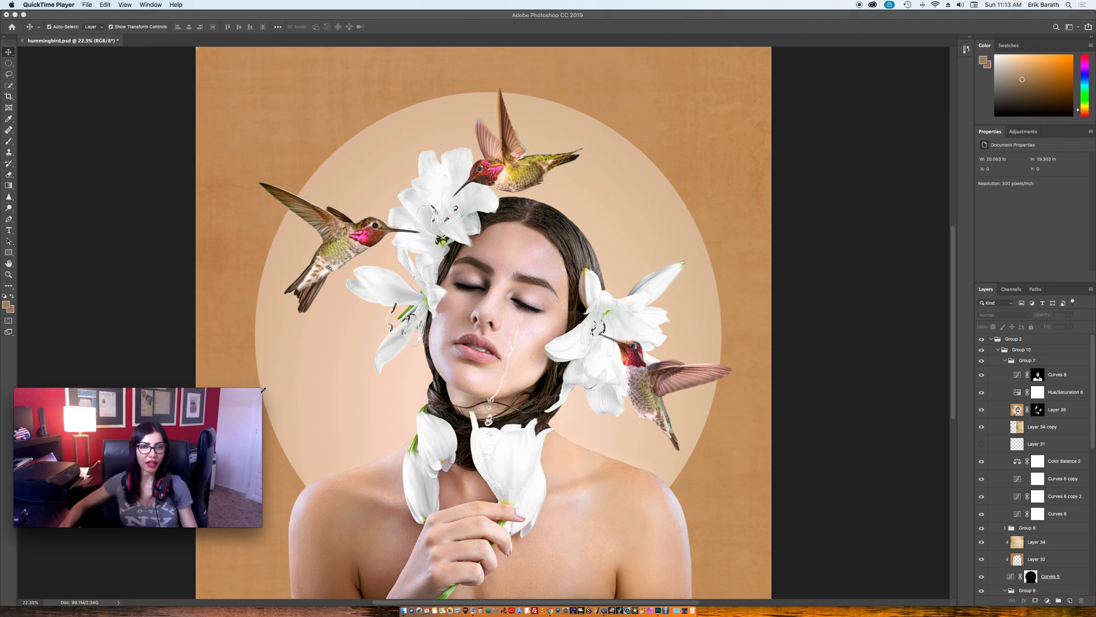
pyautogui.moveTo(256, 391); pyautogui.dragTo(221, 409)
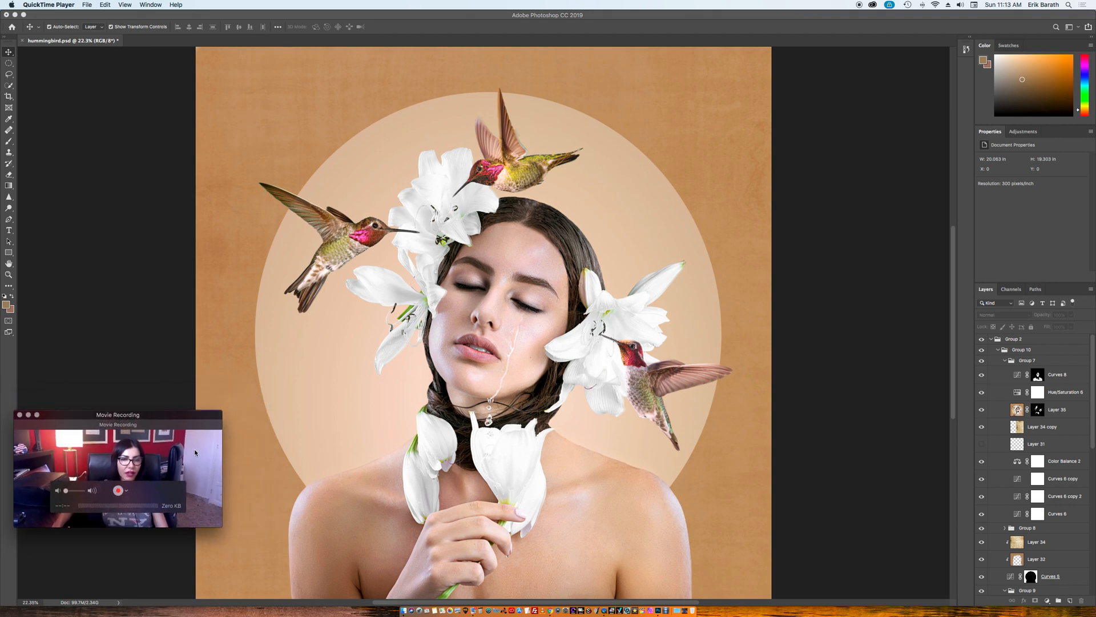
pyautogui.moveTo(195, 451)
pyautogui.mouseDown()
pyautogui.moveTo(216, 445)
pyautogui.moveTo(205, 446)
pyautogui.mouseUp()
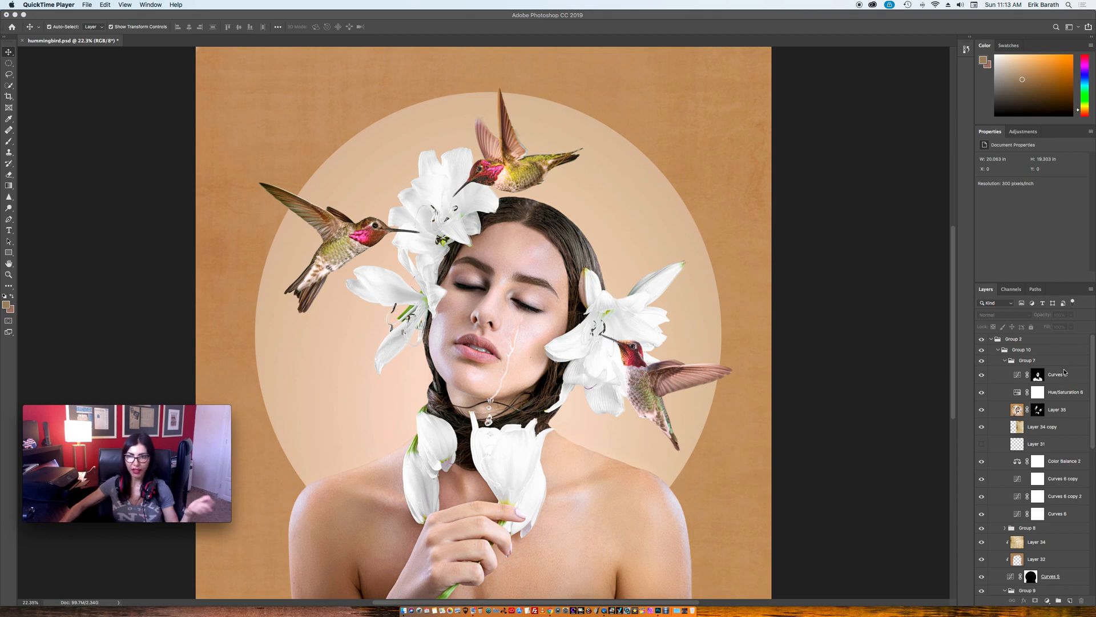
# - Hide Group 9 in the layer stack
pyautogui.click(1094, 428)
pyautogui.moveTo(1091, 443); pyautogui.dragTo(1091, 474)
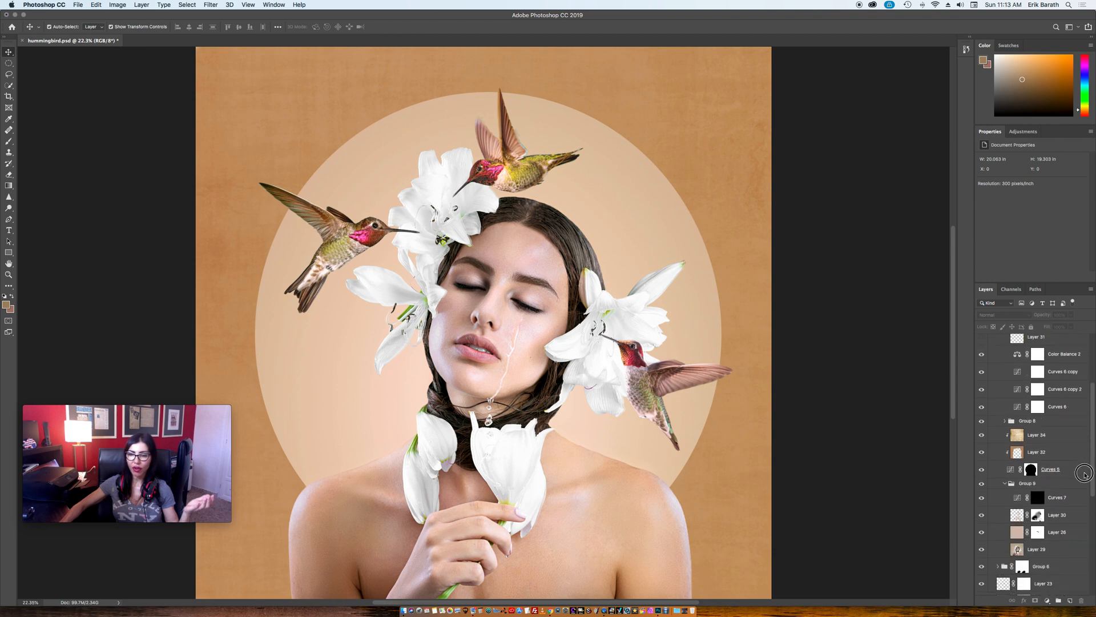
pyautogui.click(982, 485)
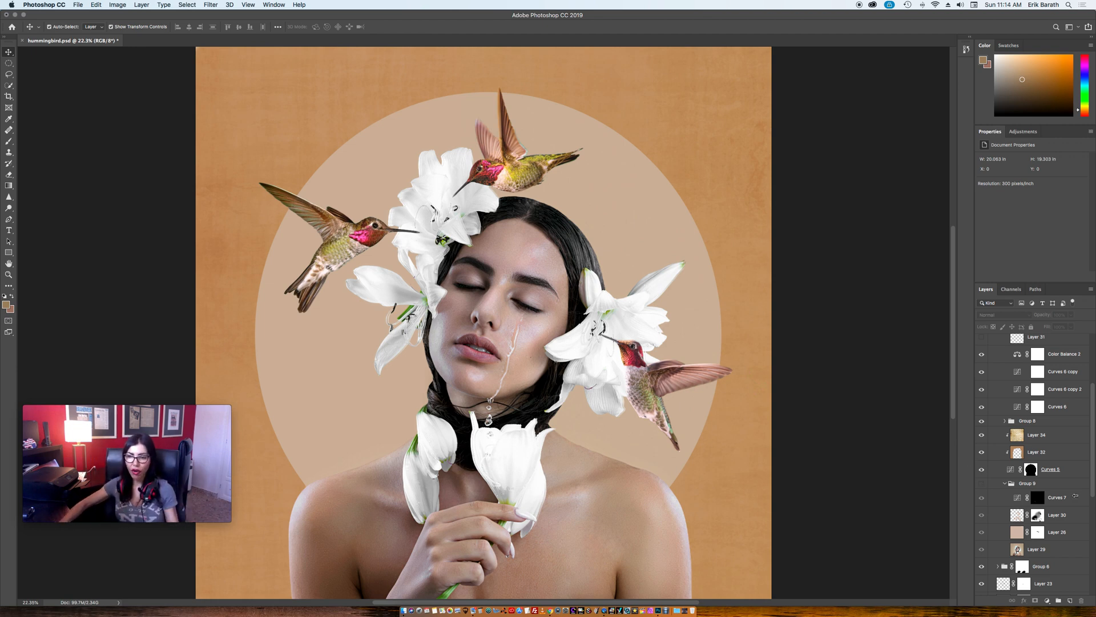
# - Add a Curves adjustment directly above Layer 29 and raise the midtones of its RGB curve
pyautogui.click(1044, 549)
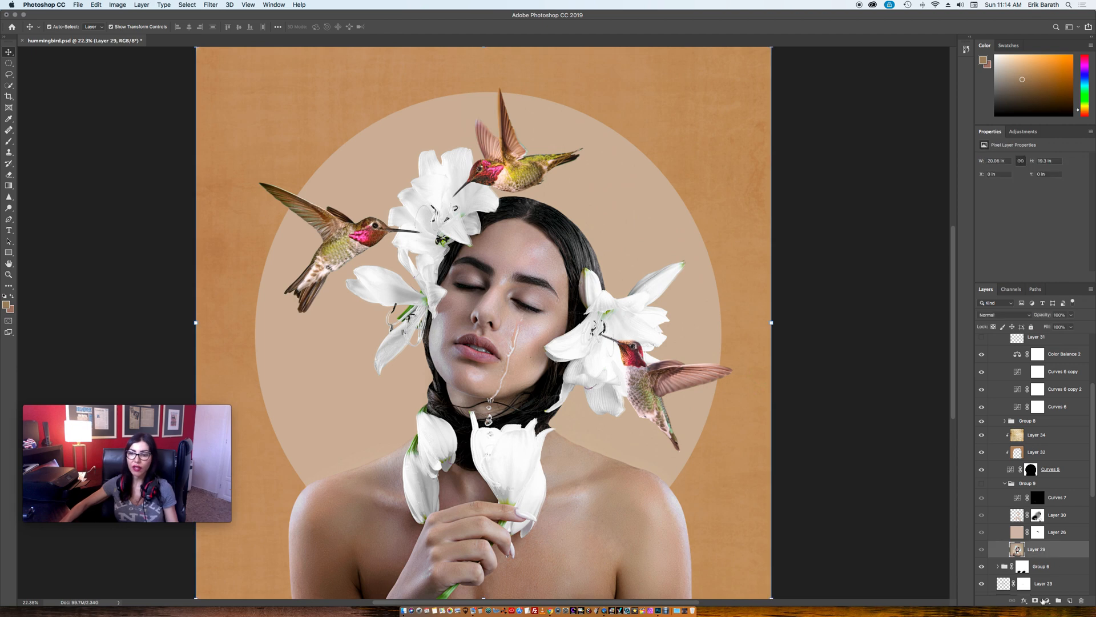
pyautogui.click(1047, 601)
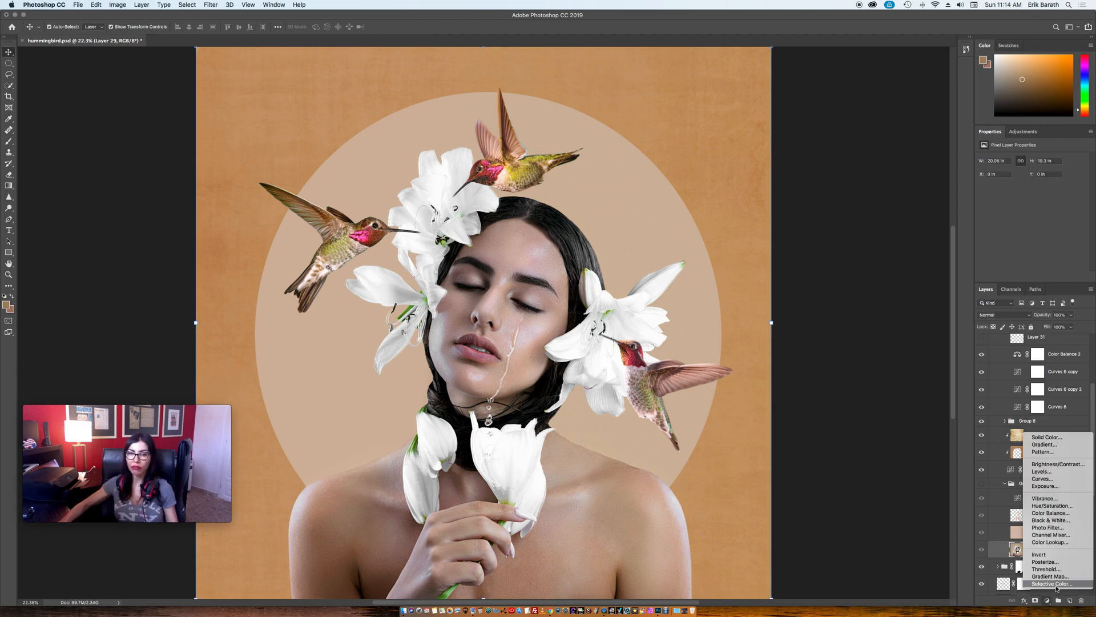
pyautogui.click(1069, 480)
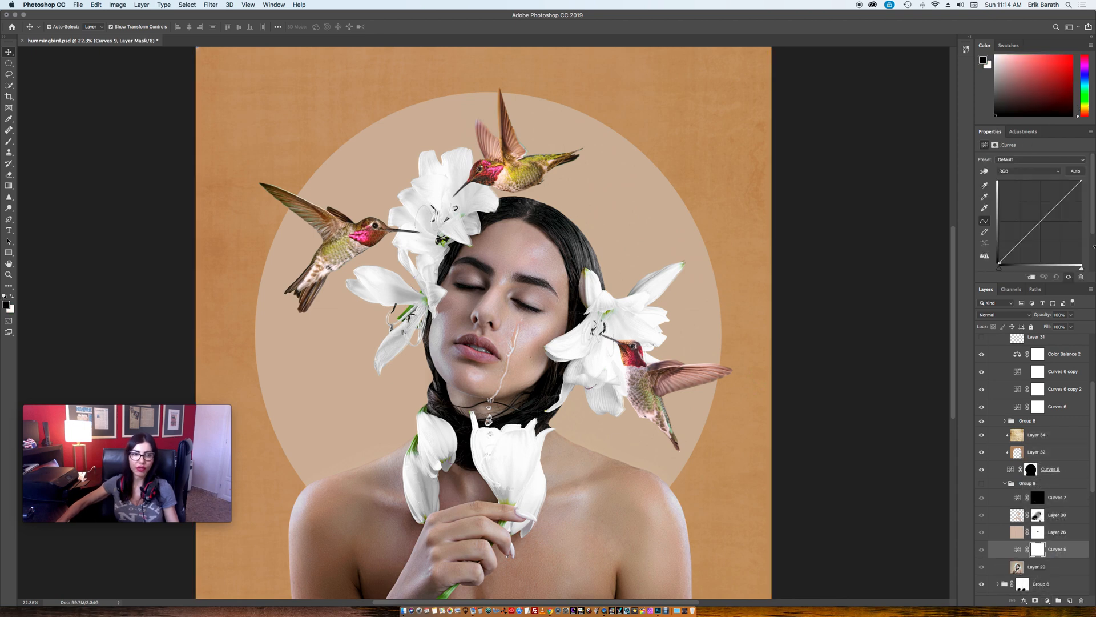
pyautogui.moveTo(1053, 209); pyautogui.dragTo(1043, 202)
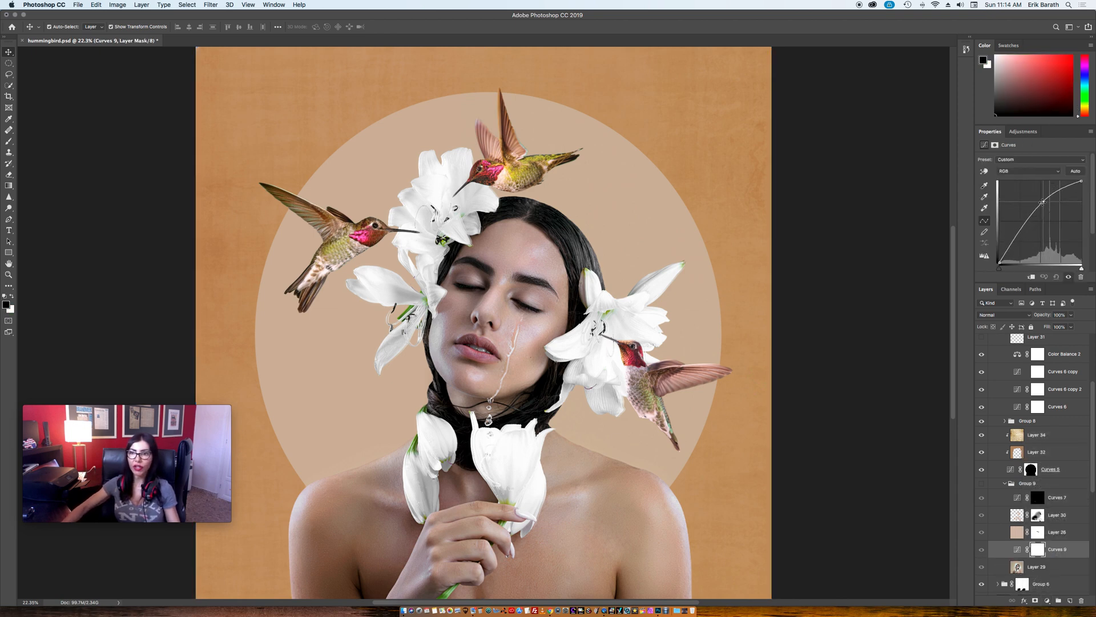
# - Show Group 9 and hide the Curves 7, Layer 30 and Layer 28 layers inside it
pyautogui.click(981, 483)
pyautogui.click(982, 498)
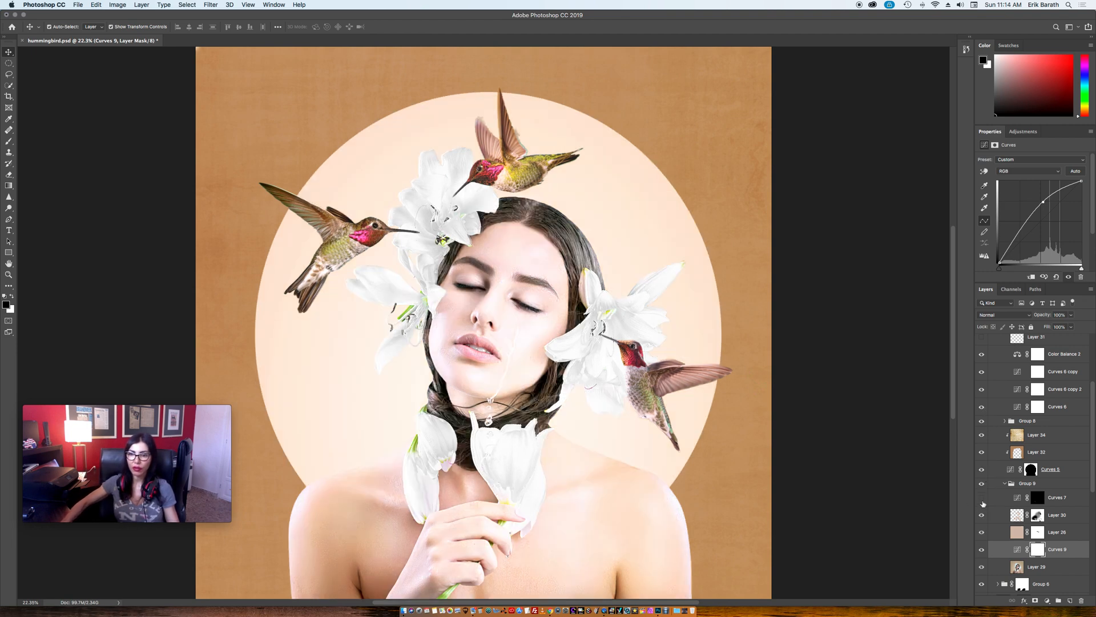
pyautogui.click(982, 518)
pyautogui.click(982, 531)
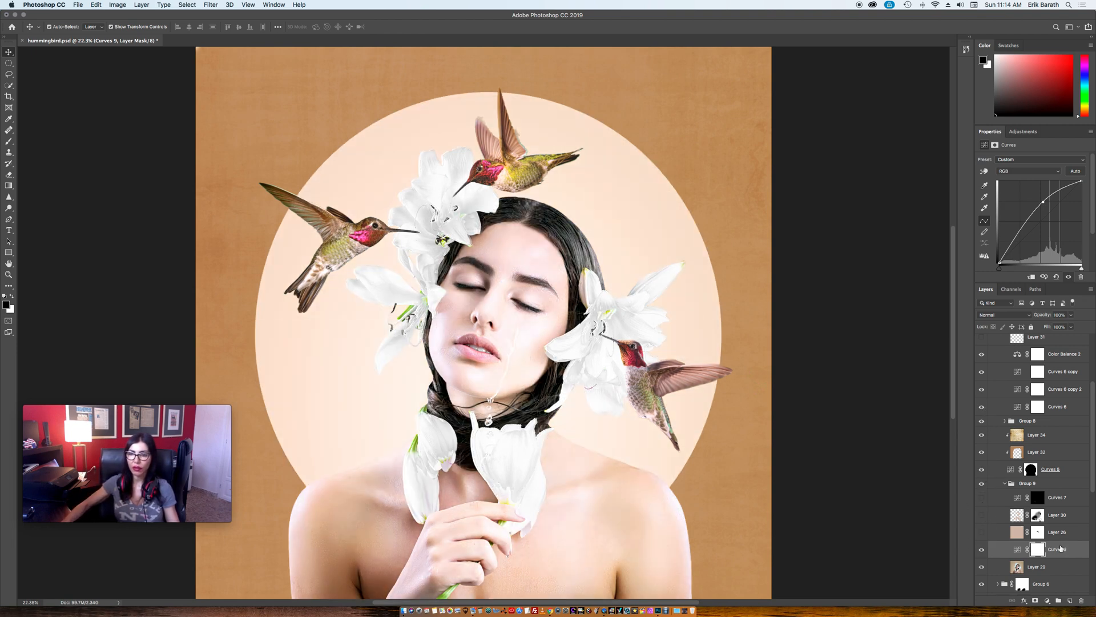
# - Lower the midtone point of the Curves adjustment above Layer 29 slightly, and delete that adjustment layer
pyautogui.moveTo(1045, 205)
pyautogui.mouseDown()
pyautogui.moveTo(1057, 212)
pyautogui.moveTo(1050, 206)
pyautogui.mouseUp()
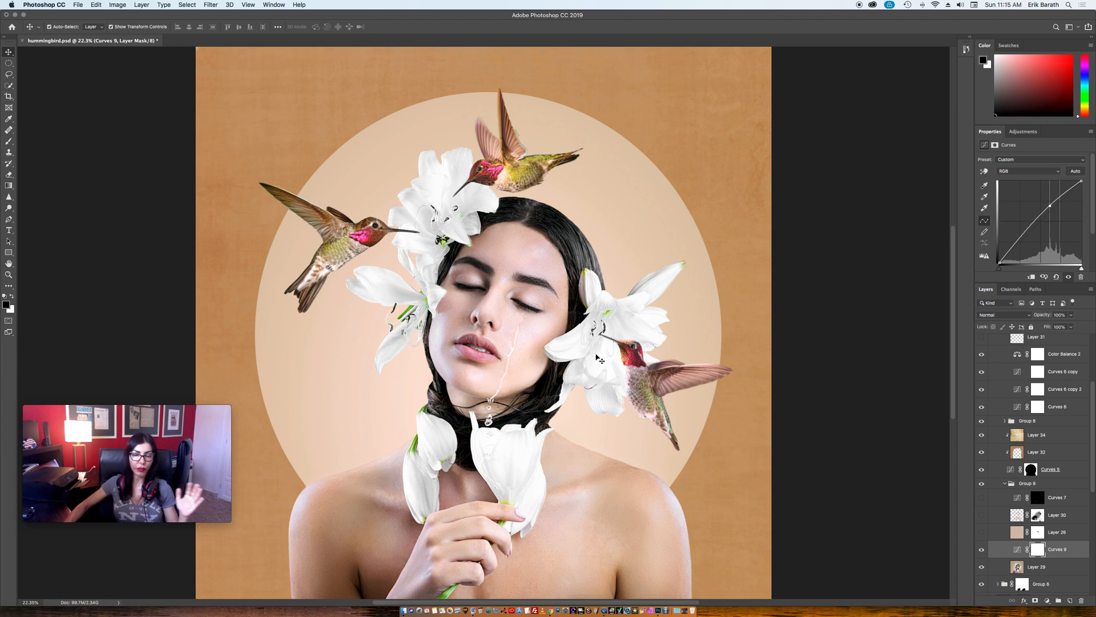
pyautogui.click(1071, 554)
pyautogui.press('Delete')
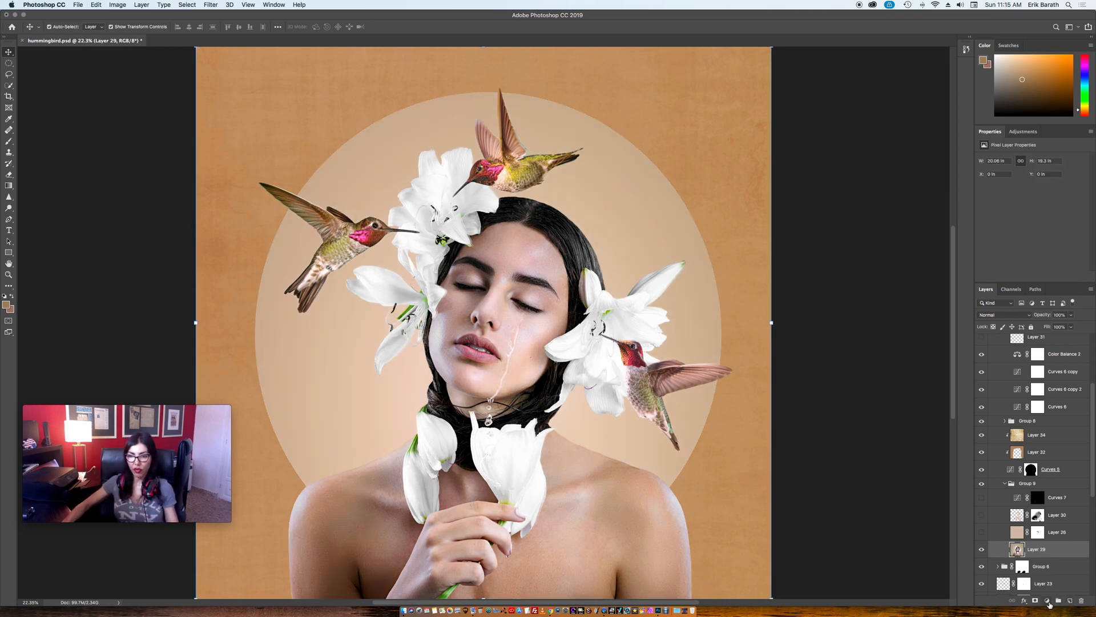
# - Add a new empty layer above Layer 29 and set its blend mode to Soft Light
pyautogui.click(1048, 600)
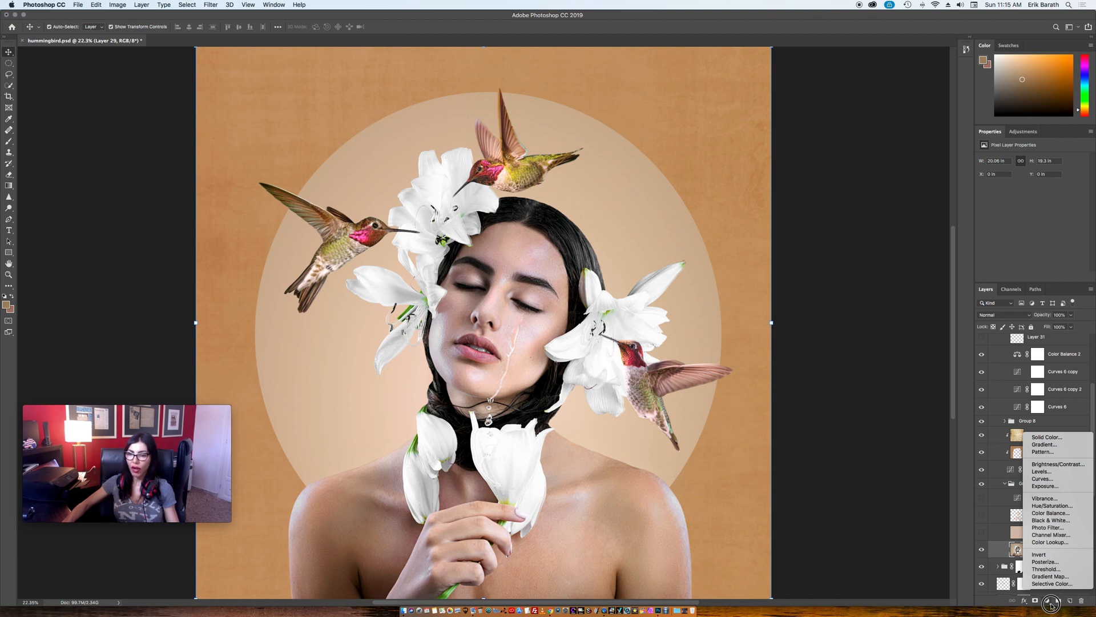
pyautogui.click(1052, 603)
pyautogui.click(1069, 603)
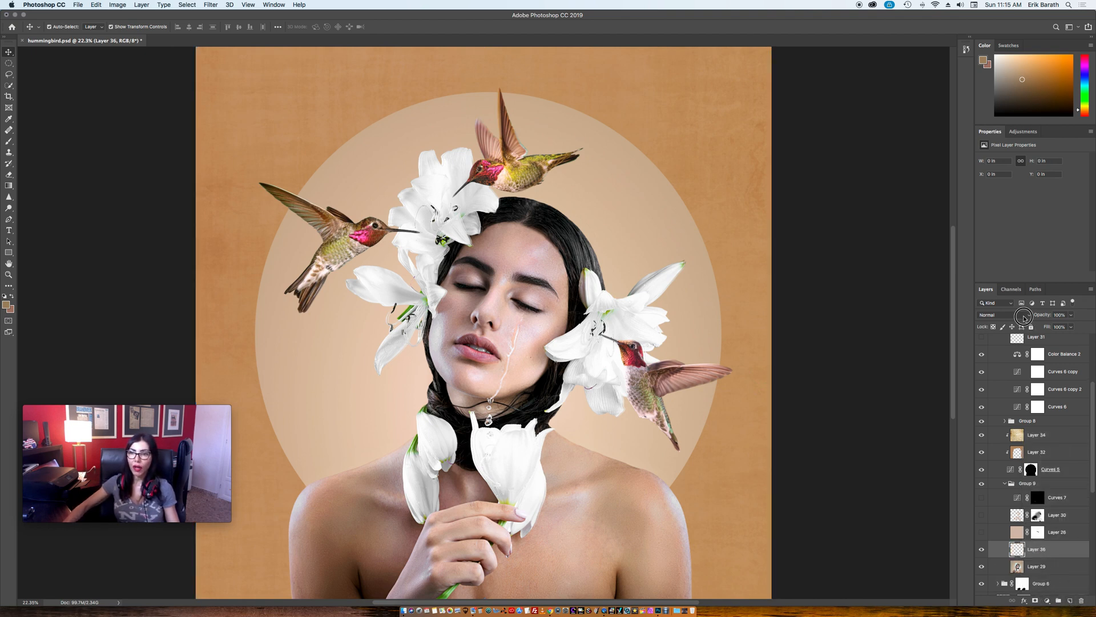
pyautogui.click(1023, 317)
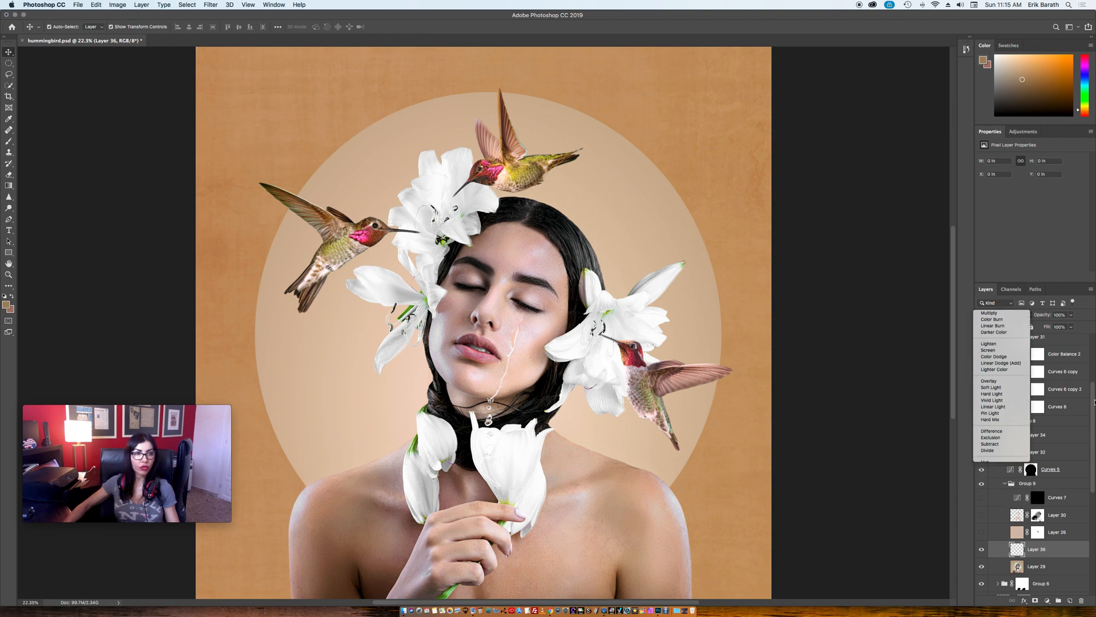
pyautogui.click(991, 387)
# - Sample a light peach skin tone from the face and brush it over the cheek with the tear
pyautogui.click(8, 143)
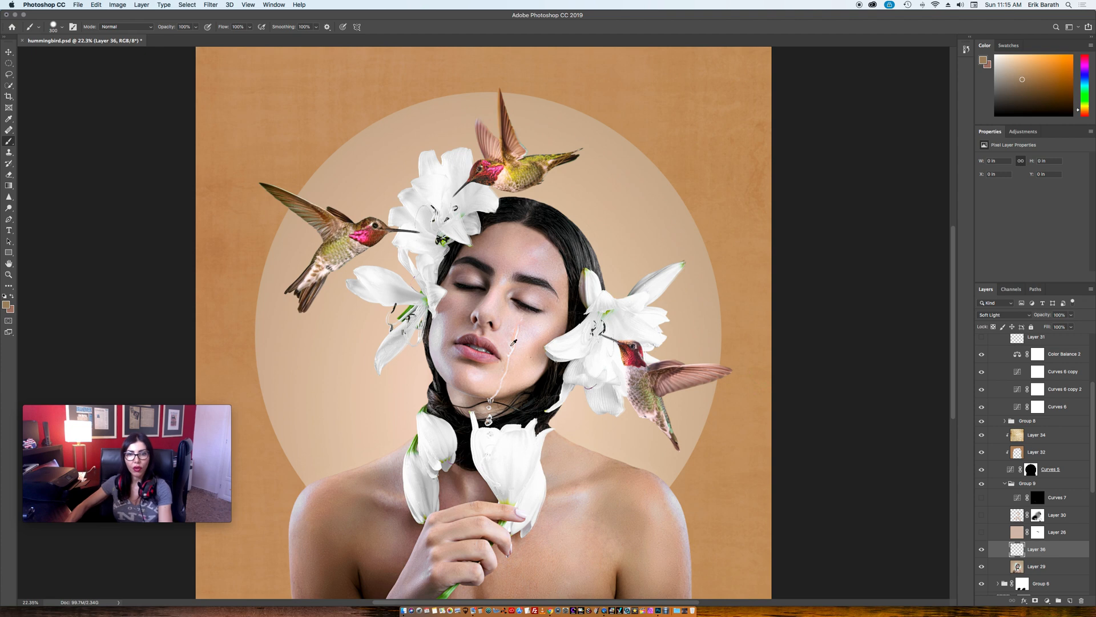
pyautogui.keyDown('alt'); pyautogui.click(544, 326); pyautogui.keyUp('alt')
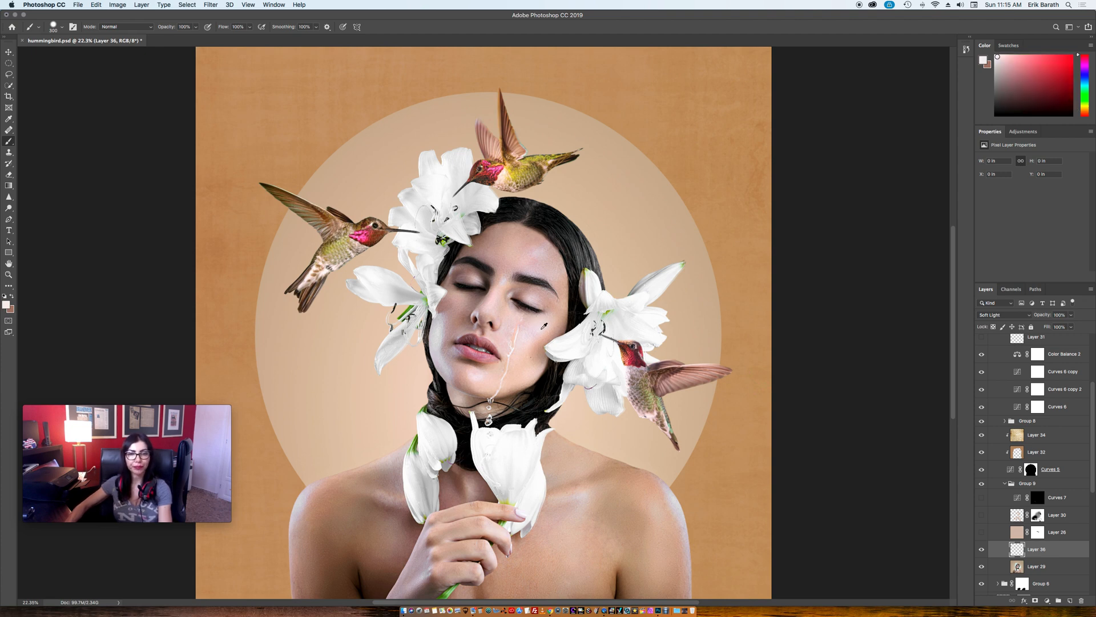
pyautogui.keyDown('alt'); pyautogui.click(561, 316); pyautogui.keyUp('alt')
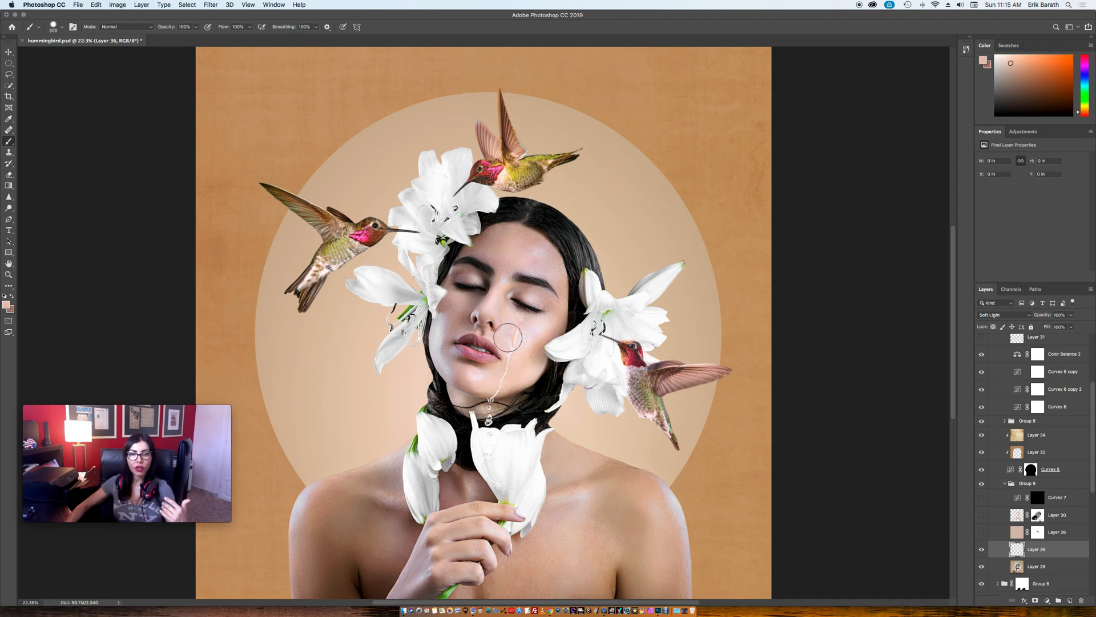
pyautogui.moveTo(530, 319)
pyautogui.mouseDown()
pyautogui.moveTo(502, 376)
pyautogui.moveTo(511, 372)
pyautogui.mouseUp()
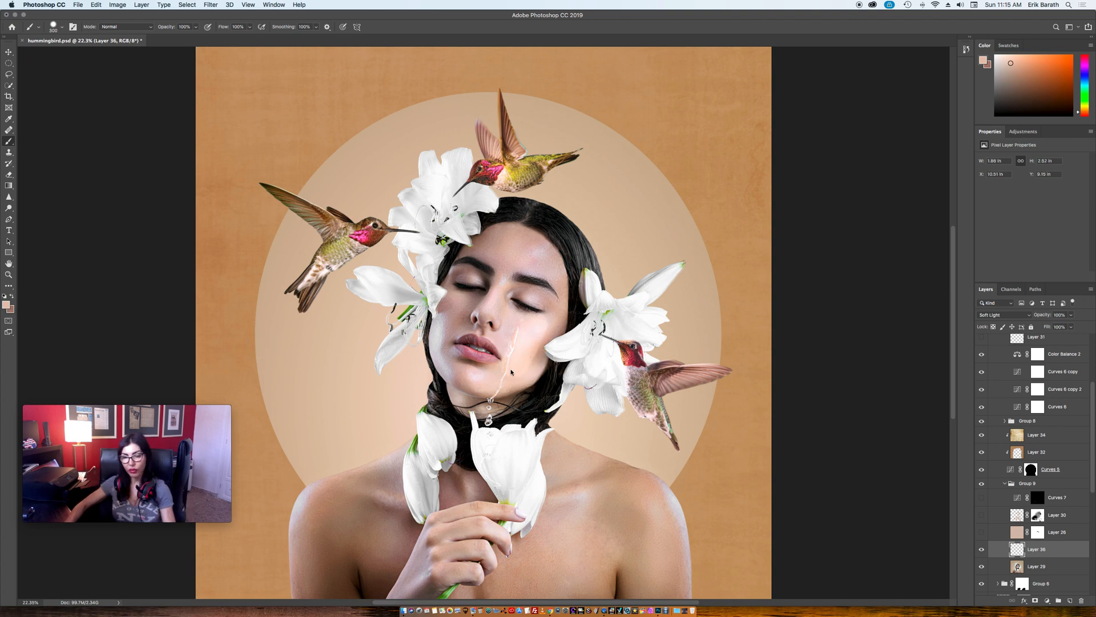
# - Set the brush to 644 px with 0% hardness and paint over the hairline and forehead
pyautogui.rightClick(511, 372)
pyautogui.moveTo(594, 411)
pyautogui.mouseDown()
pyautogui.moveTo(551, 410)
pyautogui.moveTo(603, 392)
pyautogui.mouseUp()
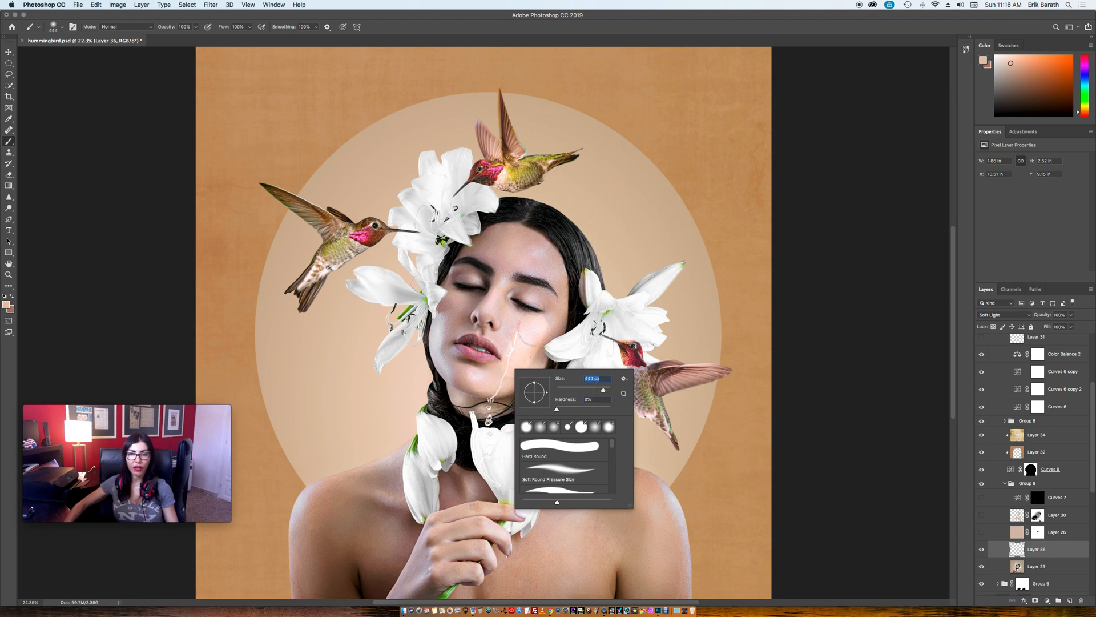
pyautogui.click(518, 278)
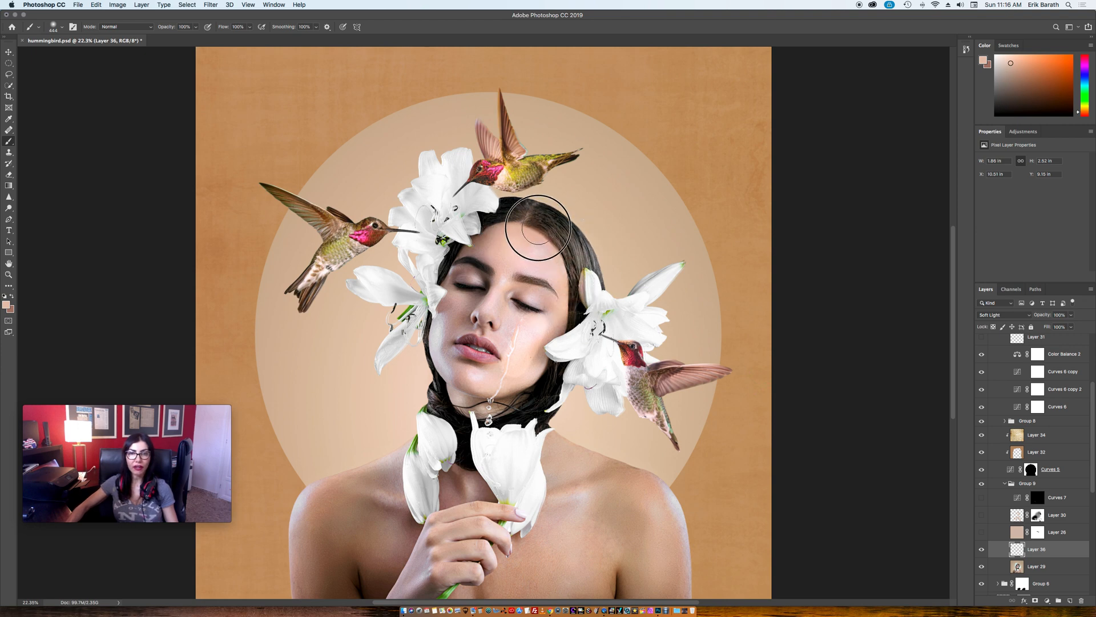
pyautogui.moveTo(513, 218)
pyautogui.mouseDown()
pyautogui.moveTo(457, 284)
pyautogui.moveTo(474, 275)
pyautogui.mouseUp()
# - Enlarge the brush to 1400 px and paint the skin tone broadly over the woman and the surrounding circle
pyautogui.press(']')
pyautogui.press(']')
pyautogui.press(']')
pyautogui.press(']')
pyautogui.press(']')
pyautogui.press(']')
pyautogui.press(']')
pyautogui.press(']')
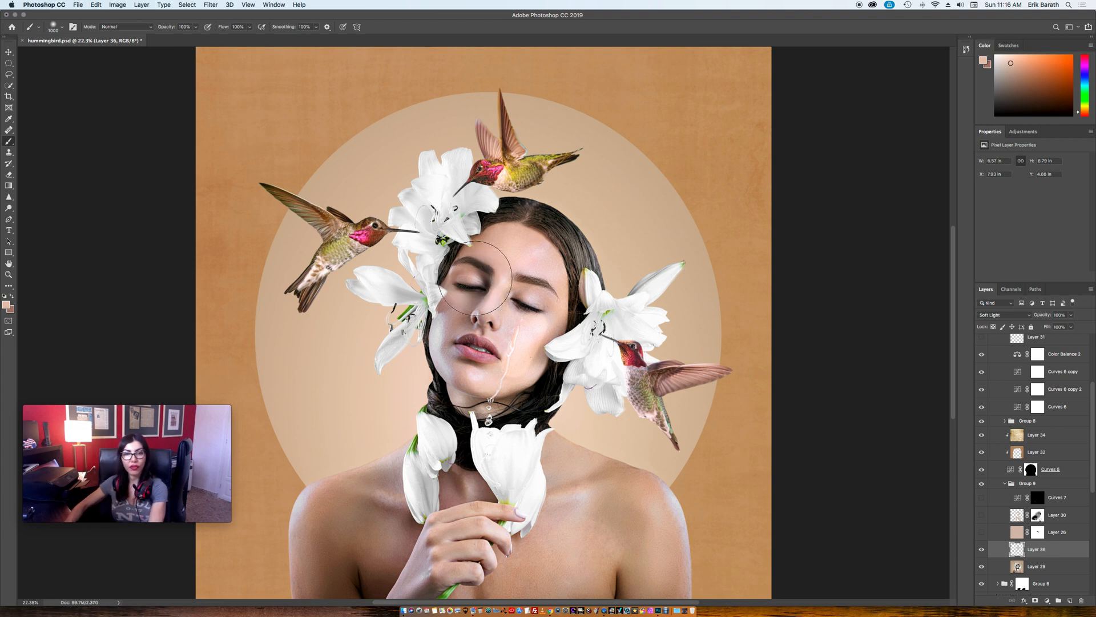
pyautogui.press(']')
pyautogui.press(']')
pyautogui.moveTo(451, 223)
pyautogui.mouseDown()
pyautogui.moveTo(293, 195)
pyautogui.moveTo(569, 145)
pyautogui.moveTo(423, 160)
pyautogui.moveTo(508, 152)
pyautogui.moveTo(546, 173)
pyautogui.moveTo(539, 182)
pyautogui.moveTo(635, 203)
pyautogui.moveTo(648, 219)
pyautogui.moveTo(609, 248)
pyautogui.moveTo(634, 290)
pyautogui.moveTo(596, 318)
pyautogui.moveTo(591, 387)
pyautogui.moveTo(615, 393)
pyautogui.moveTo(594, 411)
pyautogui.moveTo(601, 429)
pyautogui.moveTo(661, 442)
pyautogui.moveTo(675, 436)
pyautogui.moveTo(663, 399)
pyautogui.mouseUp()
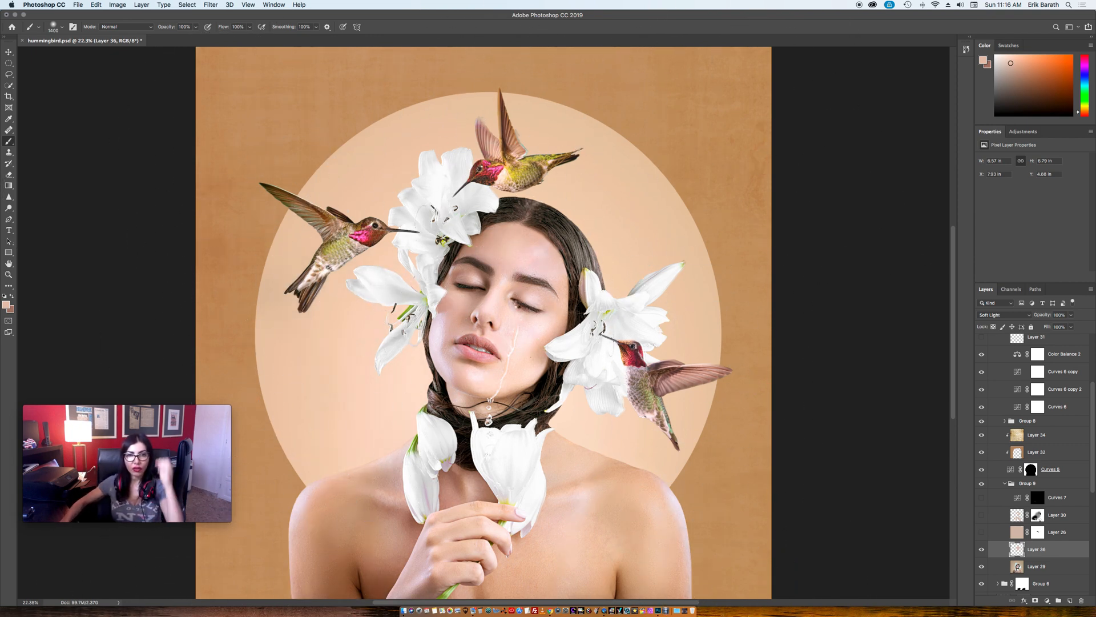
# - Fill the whole Soft Light layer with the sampled skin tone and add a layer mask to it
pyautogui.hotkey('alt', 'BackSpace')
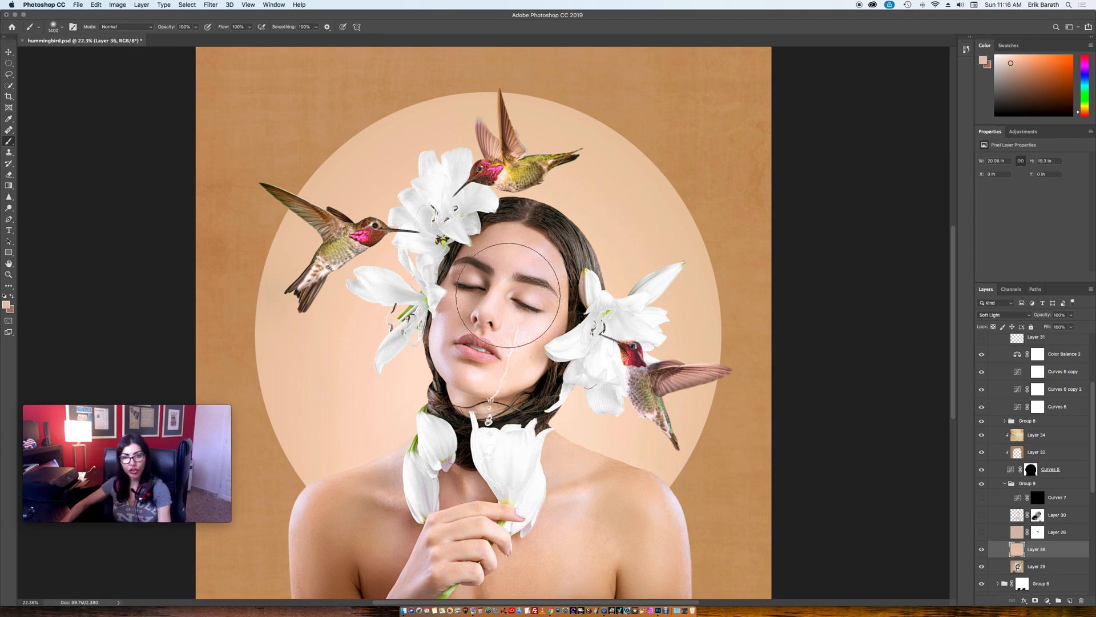
pyautogui.click(1035, 601)
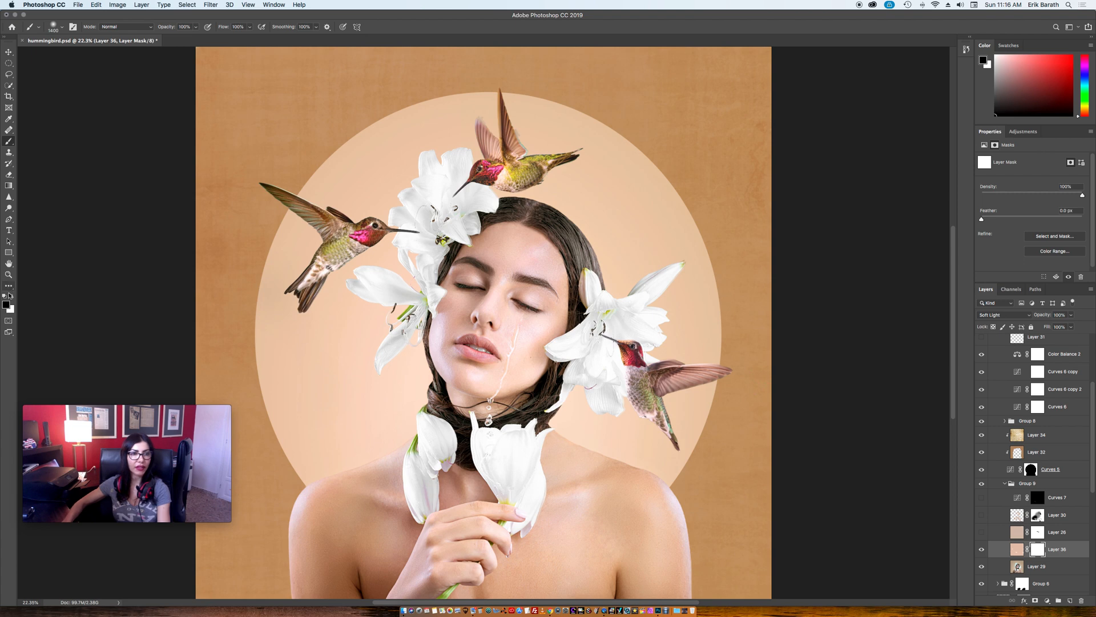
# - Paint over the closed eyes on the Soft Light layer's mask with a black 150 px brush
pyautogui.press('[')
pyautogui.press('[')
pyautogui.press('[')
pyautogui.press('[')
pyautogui.press('[')
pyautogui.press('[')
pyautogui.press('[')
pyautogui.press('[')
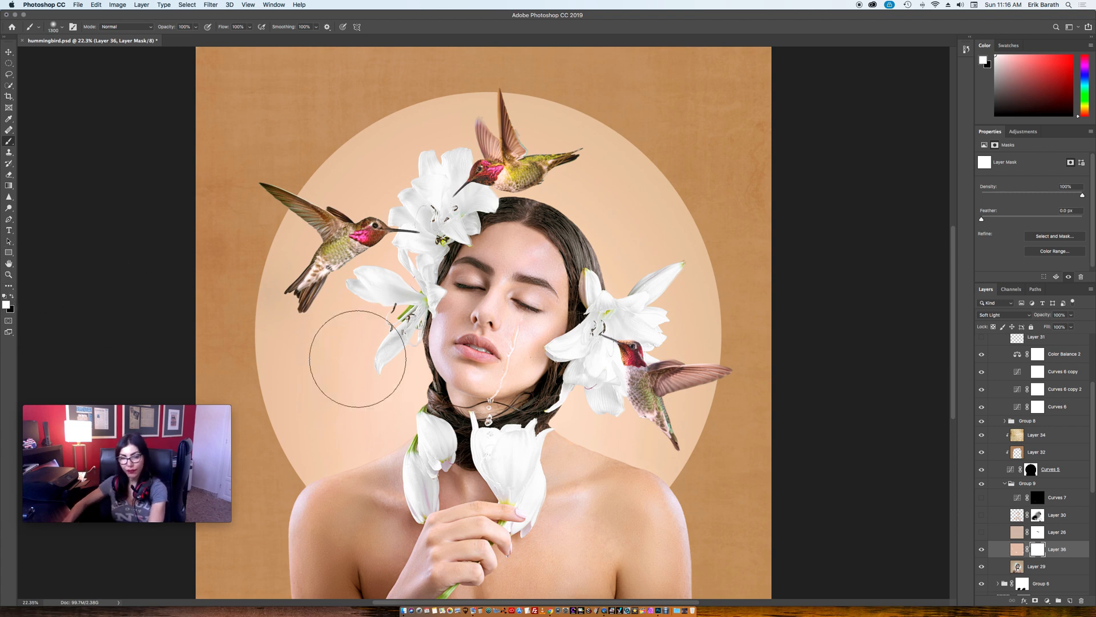
pyautogui.click(13, 296)
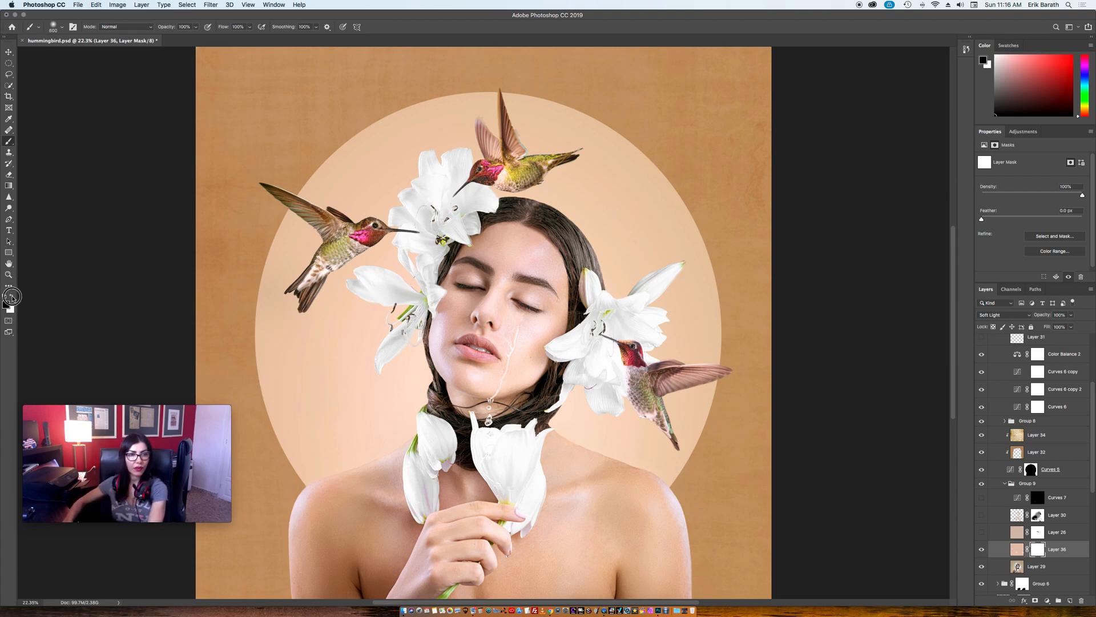
pyautogui.press('[')
pyautogui.press('[')
pyautogui.press('[')
pyautogui.press('[')
pyautogui.press('[')
pyautogui.press('[')
pyautogui.press('[')
pyautogui.moveTo(475, 287)
pyautogui.mouseDown()
pyautogui.moveTo(460, 279)
pyautogui.moveTo(467, 266)
pyautogui.mouseUp()
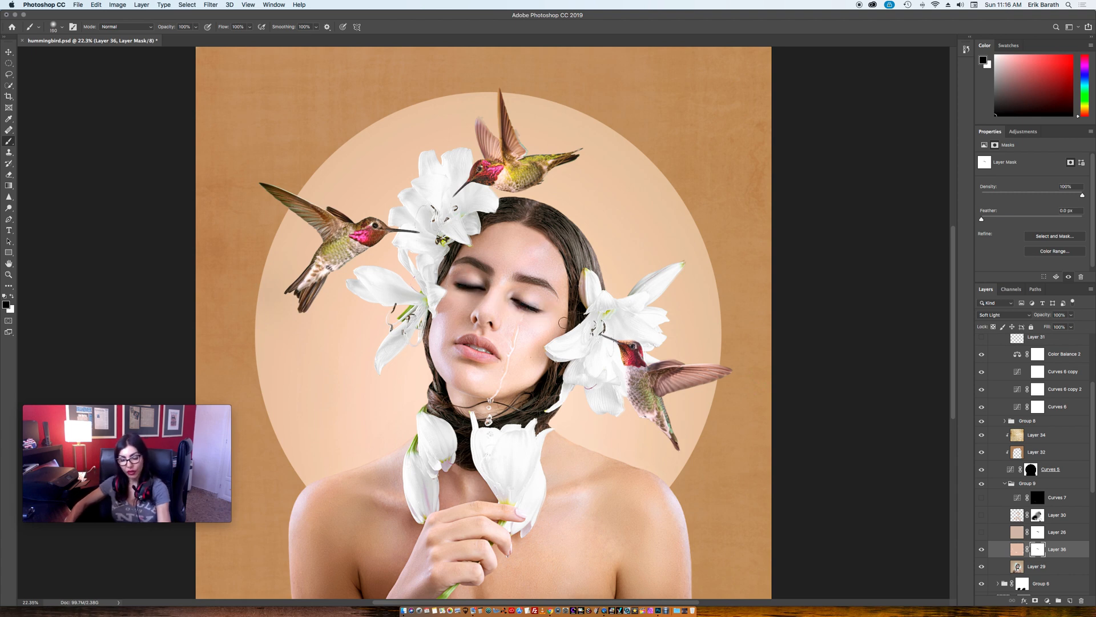
# - Undo the last mask stroke and repaint the closed eyes on the Soft Light layer's mask with white at reduced brush opacity
pyautogui.press('super+z')
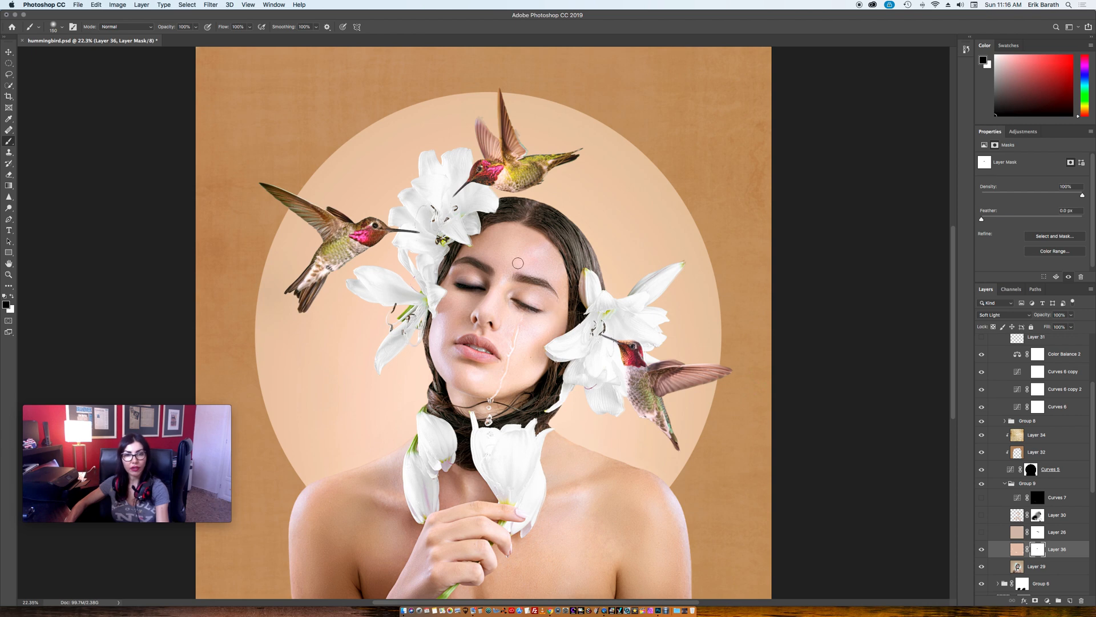
pyautogui.click(96, 5)
pyautogui.click(95, 16)
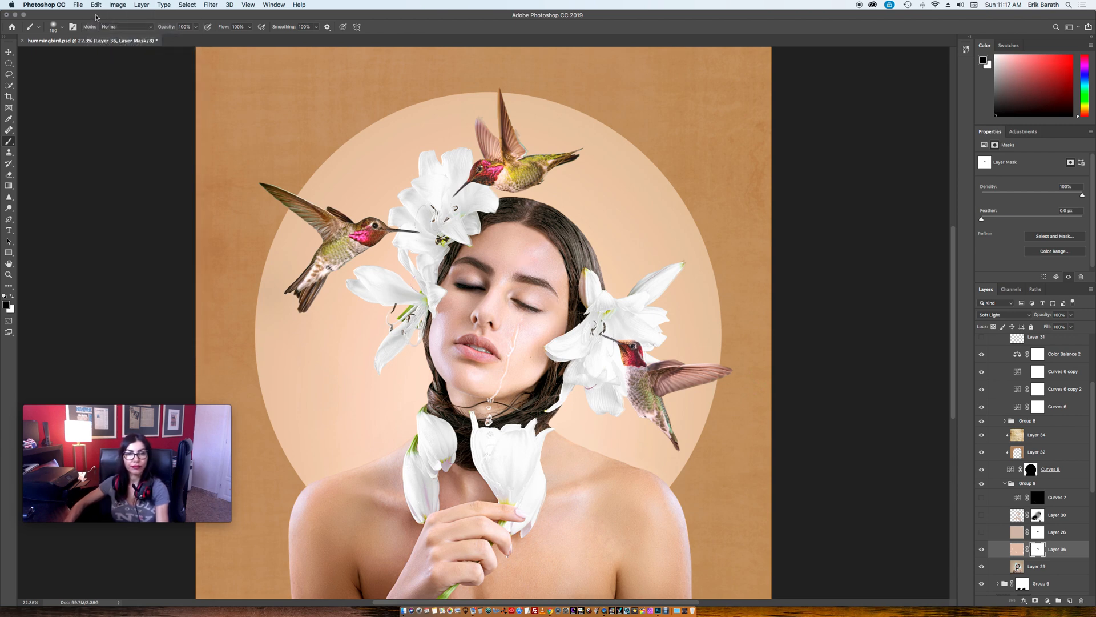
pyautogui.click(13, 296)
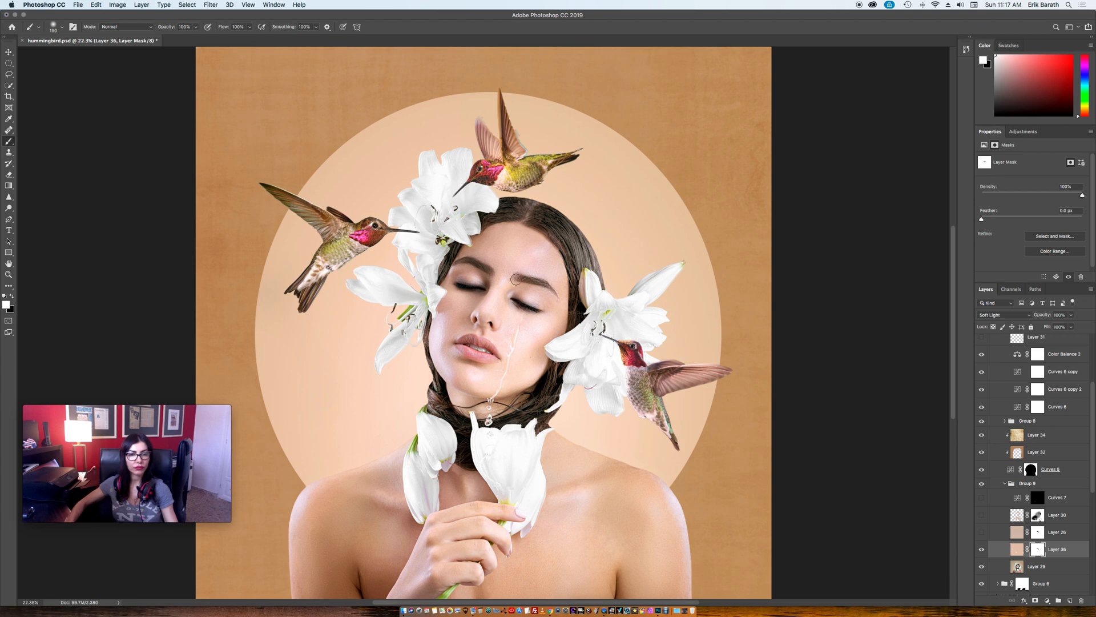
pyautogui.moveTo(197, 29); pyautogui.dragTo(174, 38)
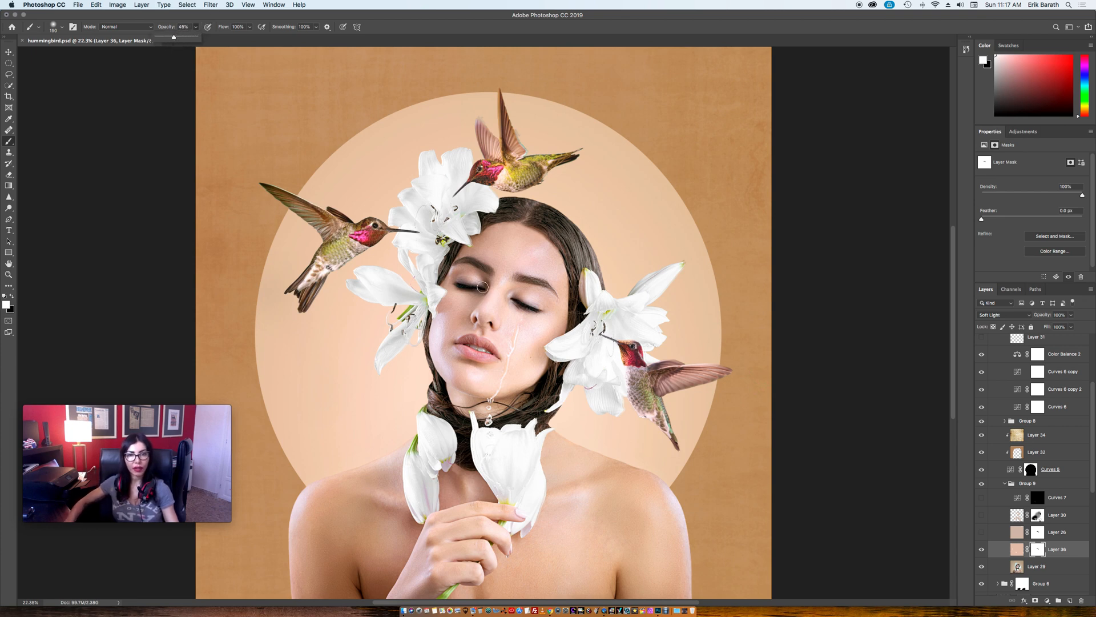
pyautogui.moveTo(483, 286)
pyautogui.mouseDown()
pyautogui.moveTo(445, 276)
pyautogui.moveTo(460, 284)
pyautogui.mouseUp()
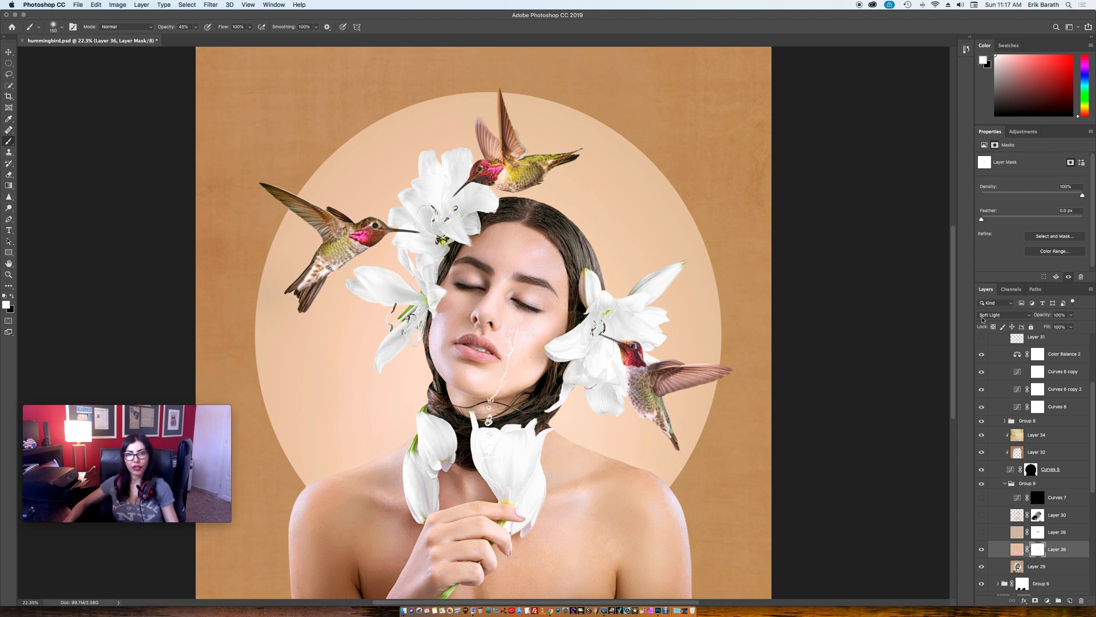
# - Reduce Layer 36's opacity to 73% and finally to 49%, comparing the image with the layer hidden and shown
pyautogui.click(1071, 315)
pyautogui.moveTo(1070, 325); pyautogui.dragTo(1061, 326)
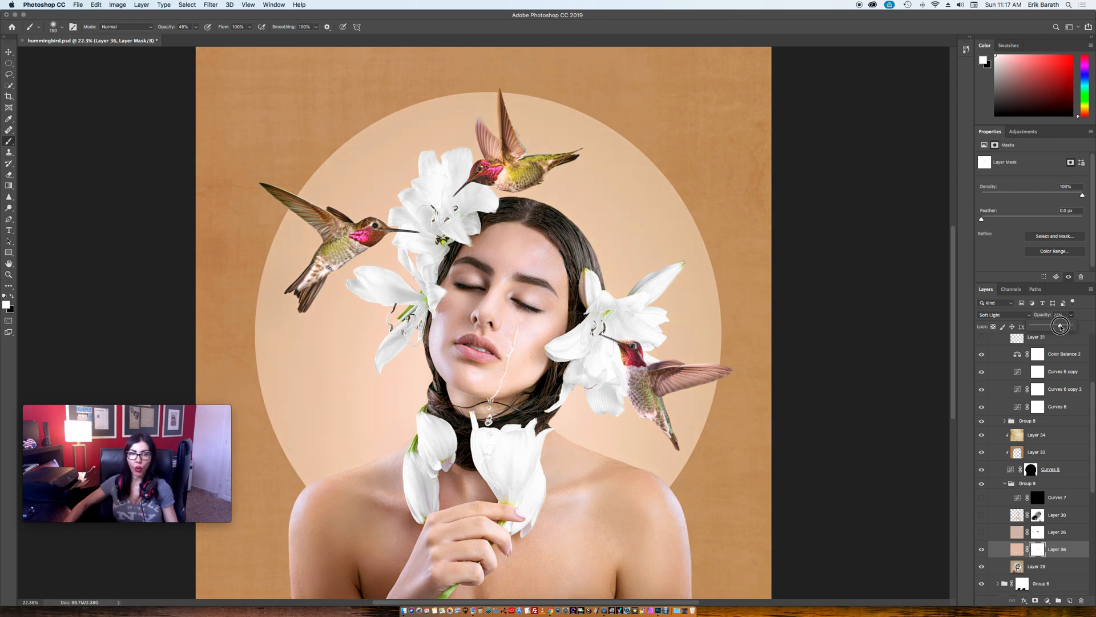
pyautogui.click(982, 549)
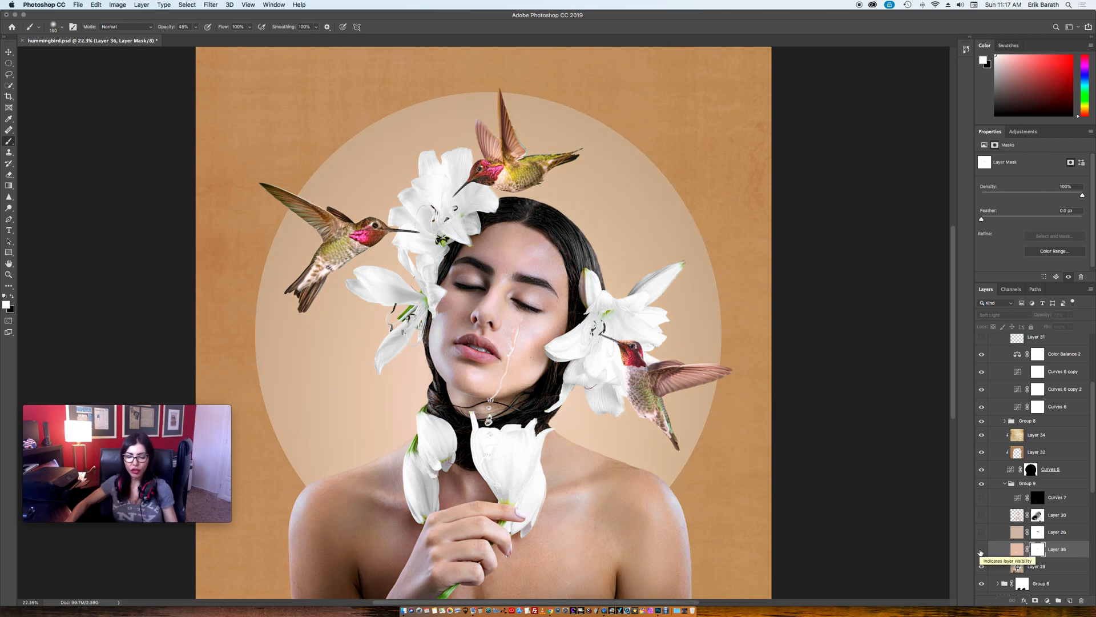
pyautogui.click(981, 549)
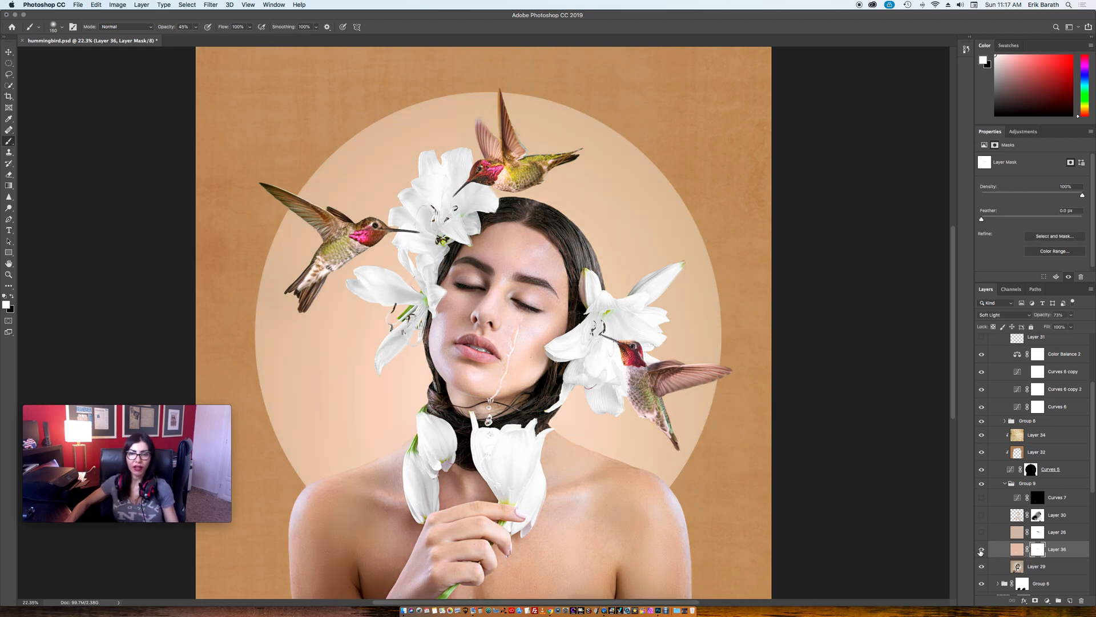
pyautogui.click(982, 550)
pyautogui.click(981, 550)
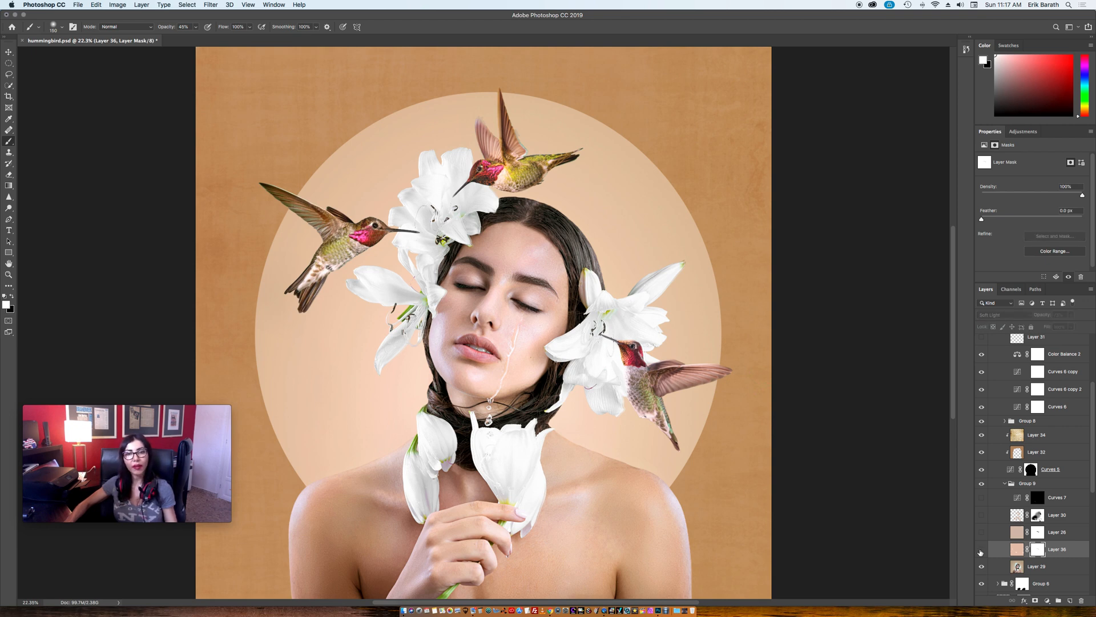
pyautogui.click(981, 549)
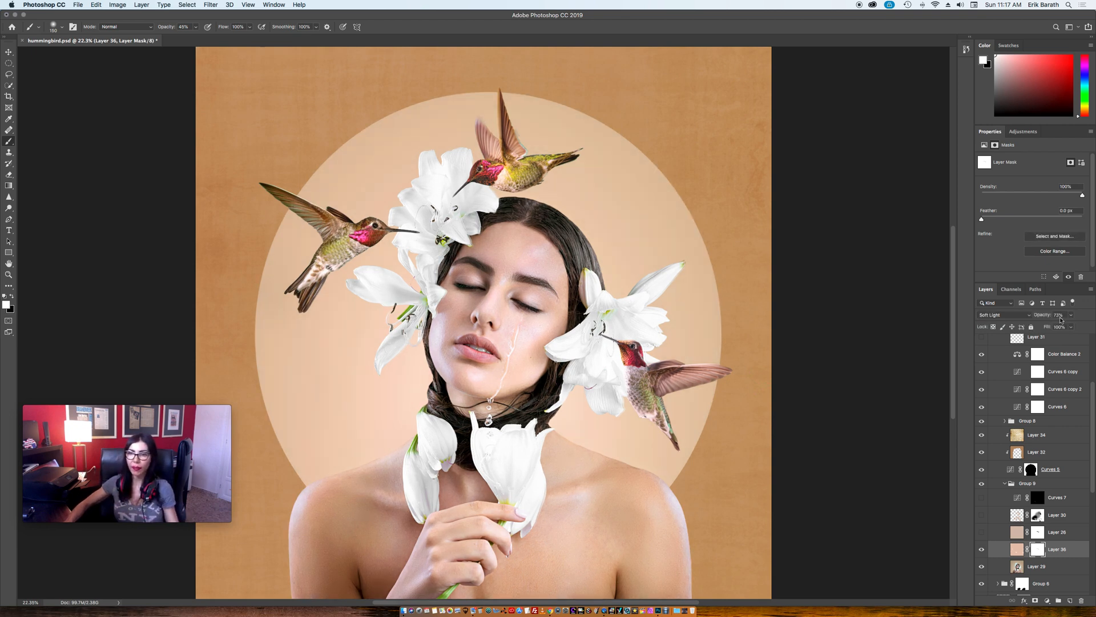
pyautogui.click(1071, 315)
pyautogui.moveTo(1068, 326); pyautogui.dragTo(1061, 327)
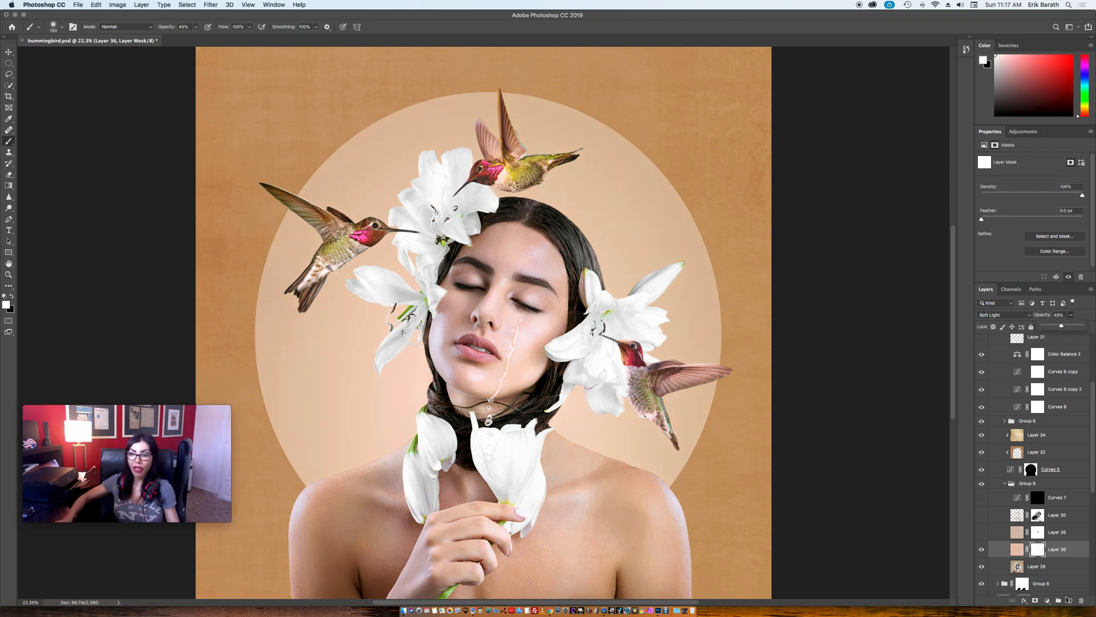
# - Duplicate Layer 36, replace the copy's mask with a new one, and invert that mask to black
pyautogui.moveTo(1071, 549); pyautogui.dragTo(1071, 600)
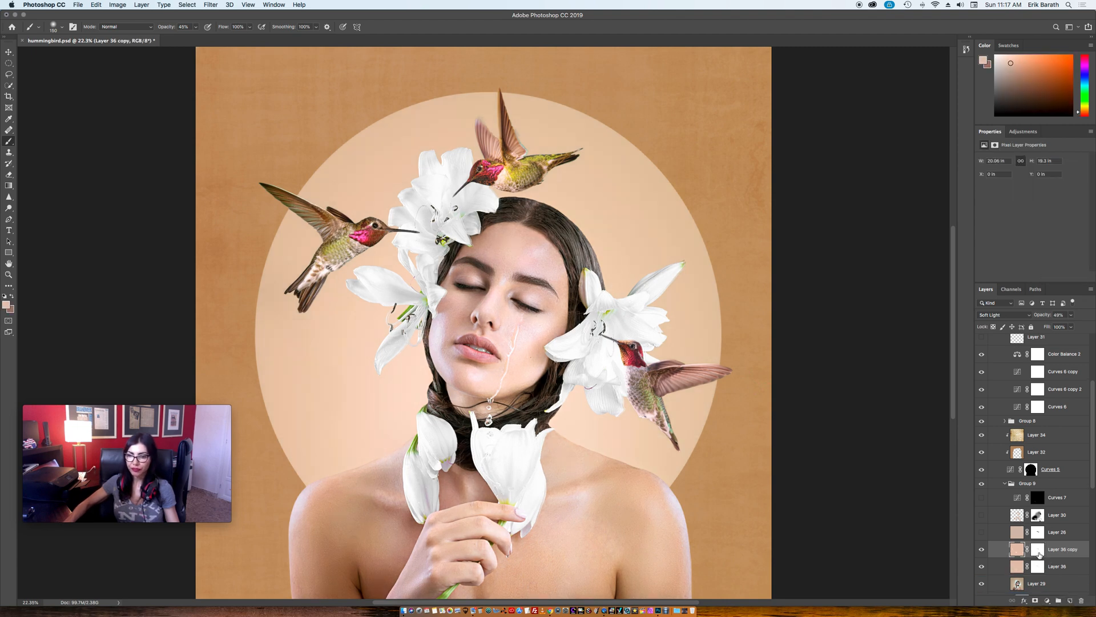
pyautogui.rightClick(1039, 553)
pyautogui.click(1020, 538)
pyautogui.click(1036, 601)
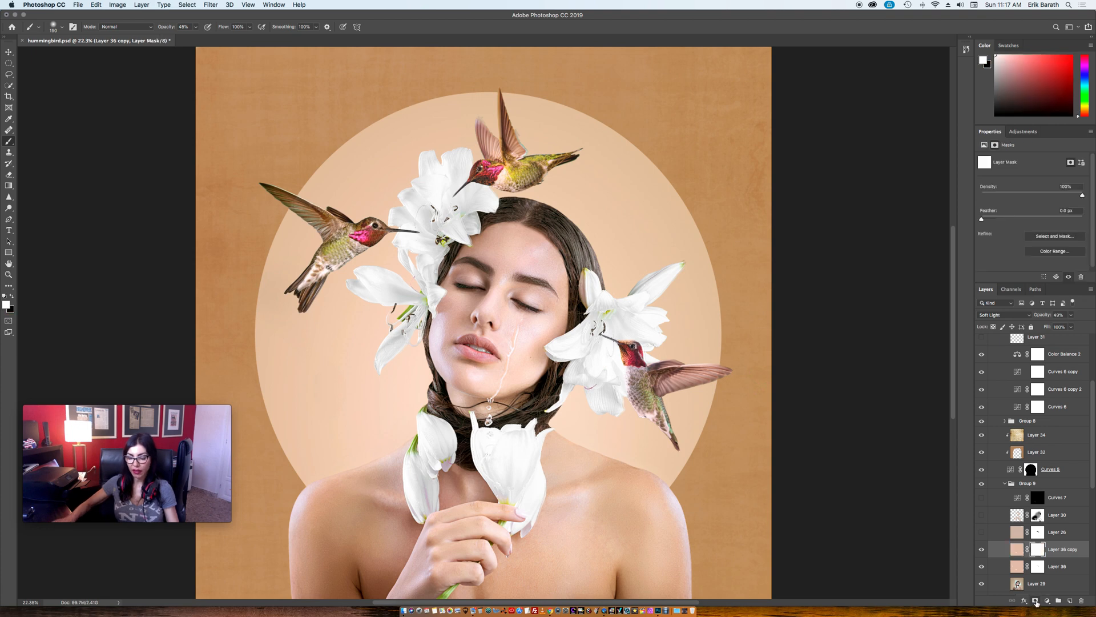
pyautogui.hotkey('ctrl', 'i')
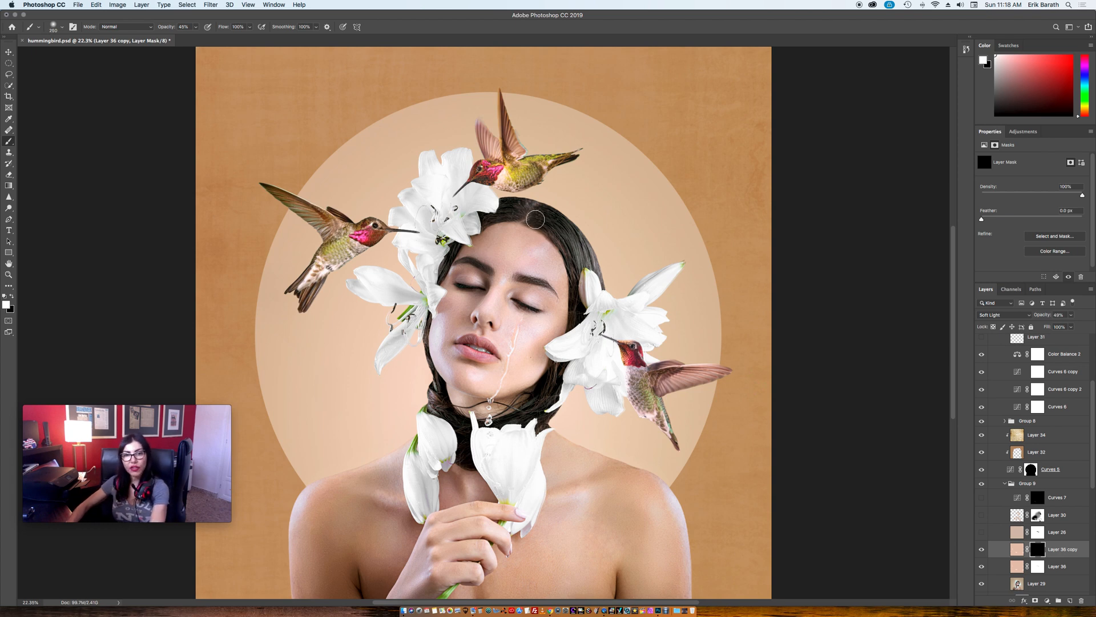
# - Paint white over the woman's hair on the copy's mask with an enlarged brush, raising the brush opacity to 100%
pyautogui.press(']')
pyautogui.press(']')
pyautogui.press(']')
pyautogui.press(']')
pyautogui.moveTo(574, 244); pyautogui.dragTo(564, 228)
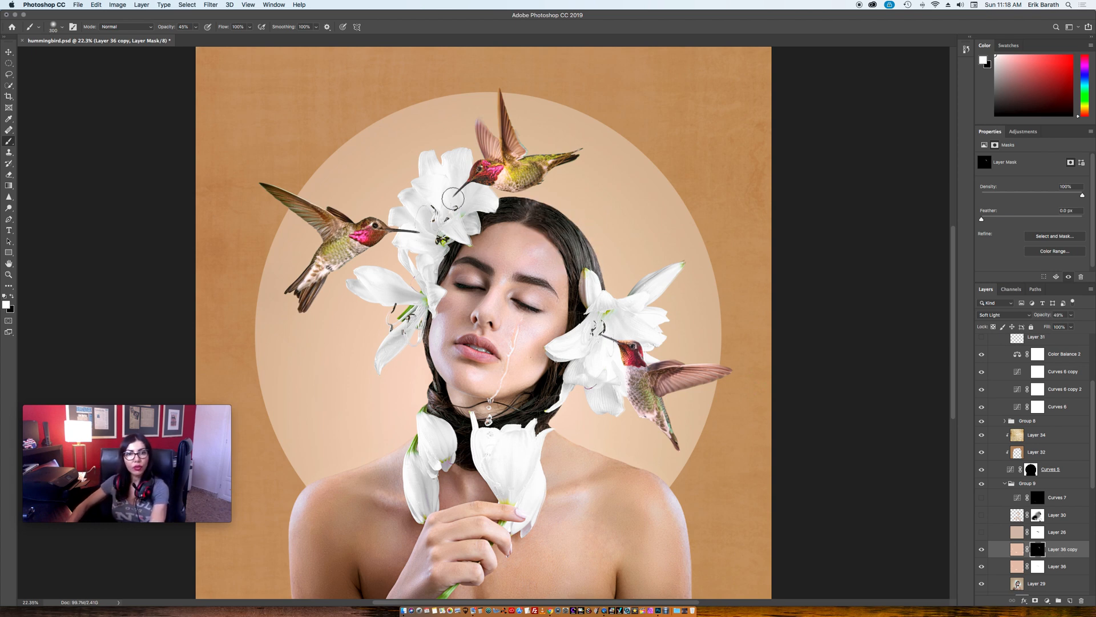
pyautogui.click(196, 27)
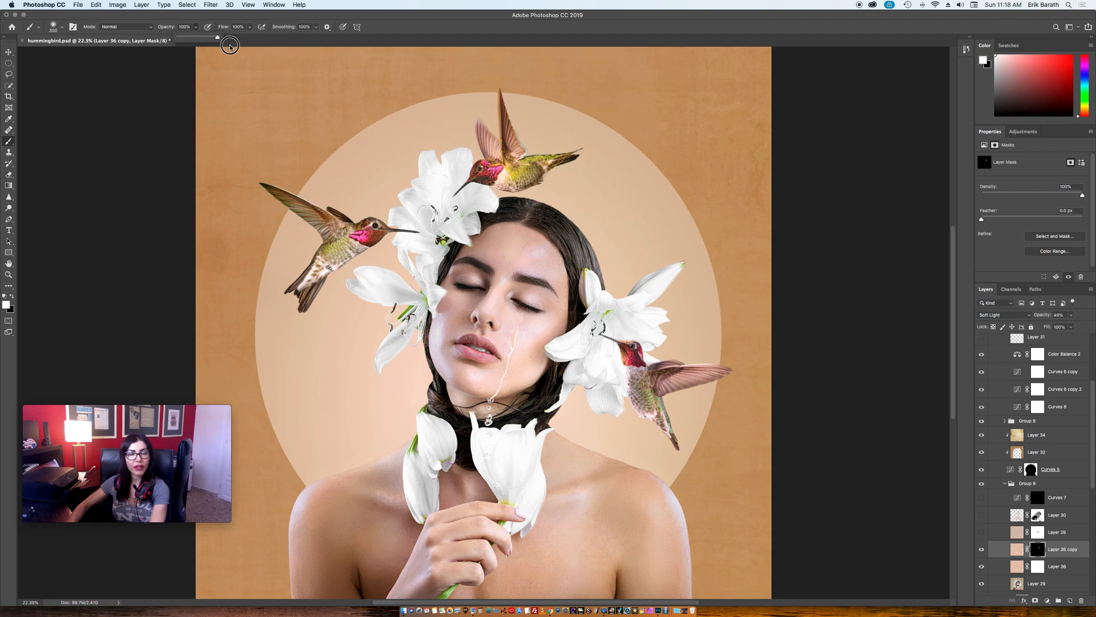
pyautogui.click(502, 215)
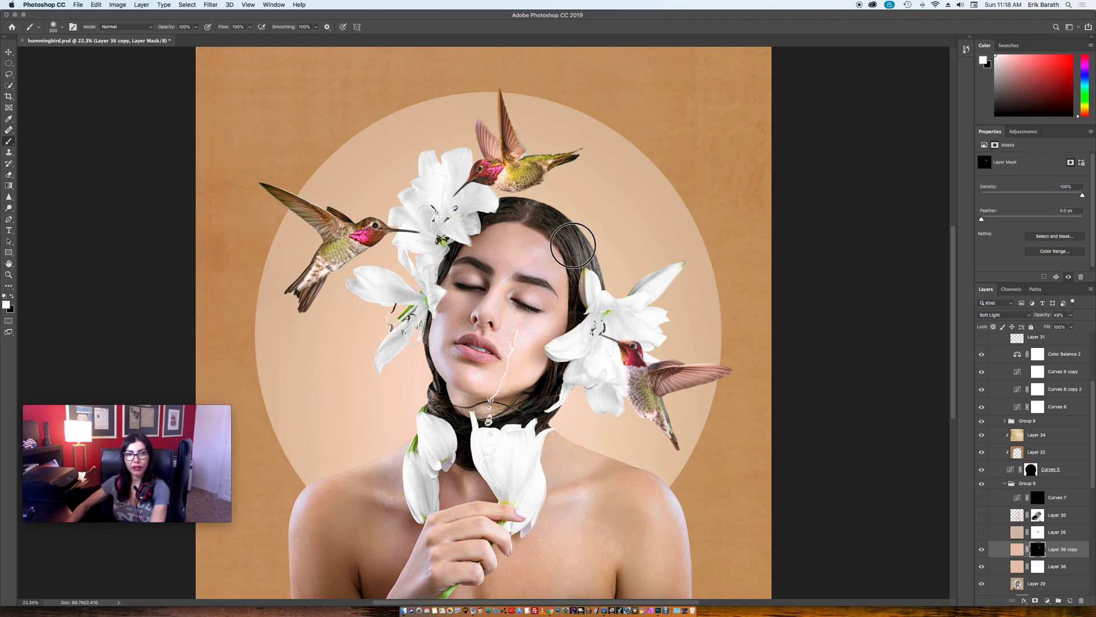
pyautogui.moveTo(573, 245); pyautogui.dragTo(586, 273)
# - Shrink the brush to 200 px and paint white over the edge of the shoulder on the copy's mask
pyautogui.press('[')
pyautogui.press('[')
pyautogui.press('[')
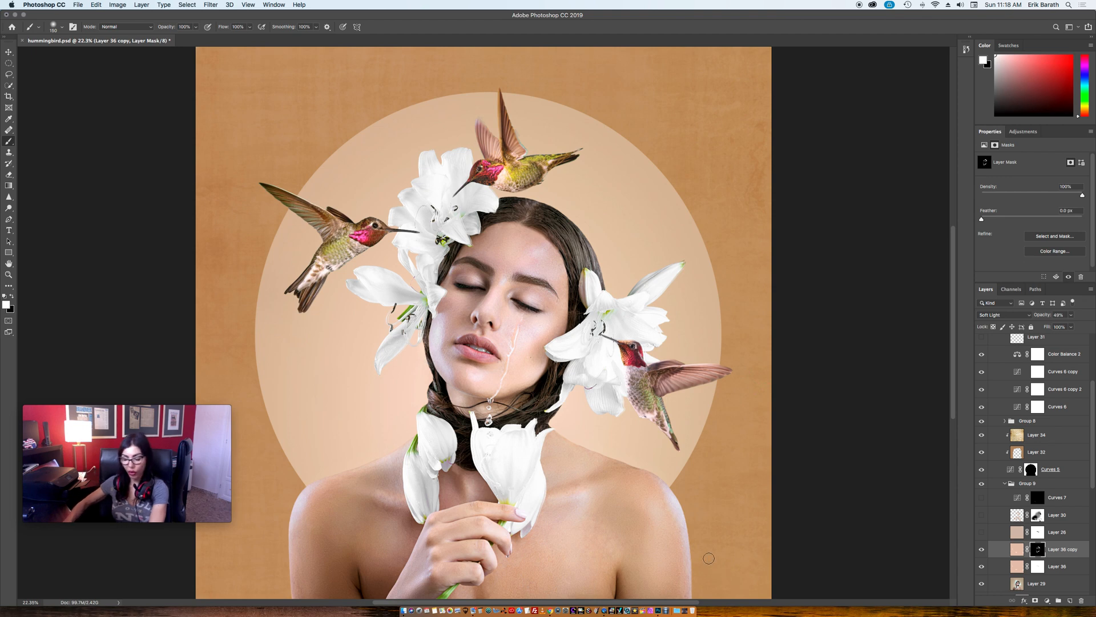
pyautogui.press(']')
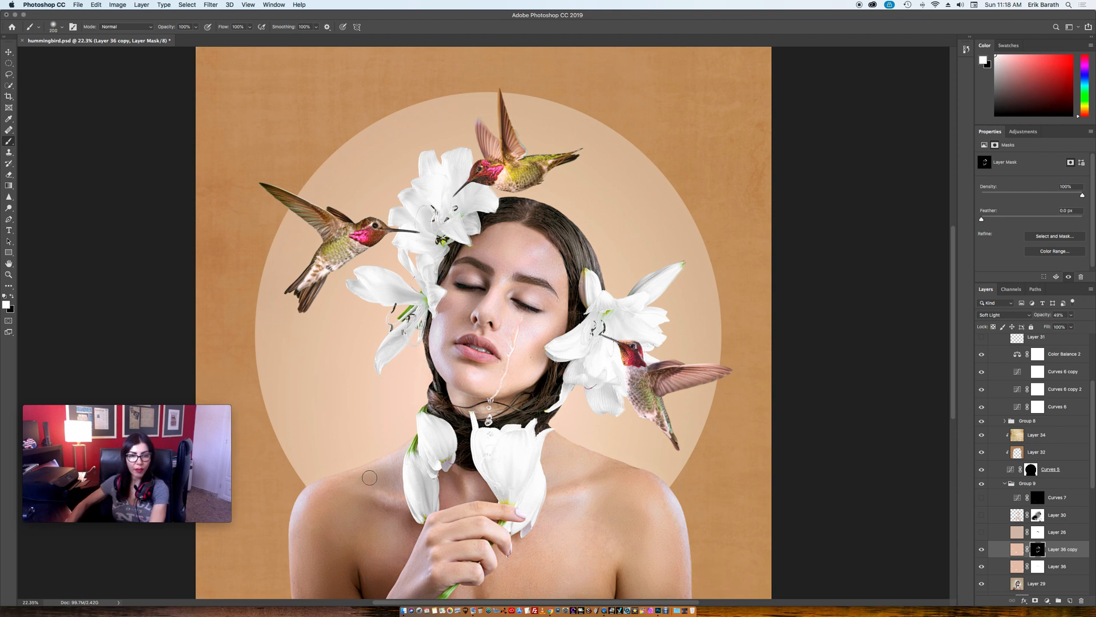
pyautogui.moveTo(369, 477)
pyautogui.mouseDown()
pyautogui.moveTo(399, 489)
pyautogui.moveTo(396, 475)
pyautogui.moveTo(363, 479)
pyautogui.moveTo(390, 485)
pyautogui.moveTo(368, 480)
pyautogui.mouseUp()
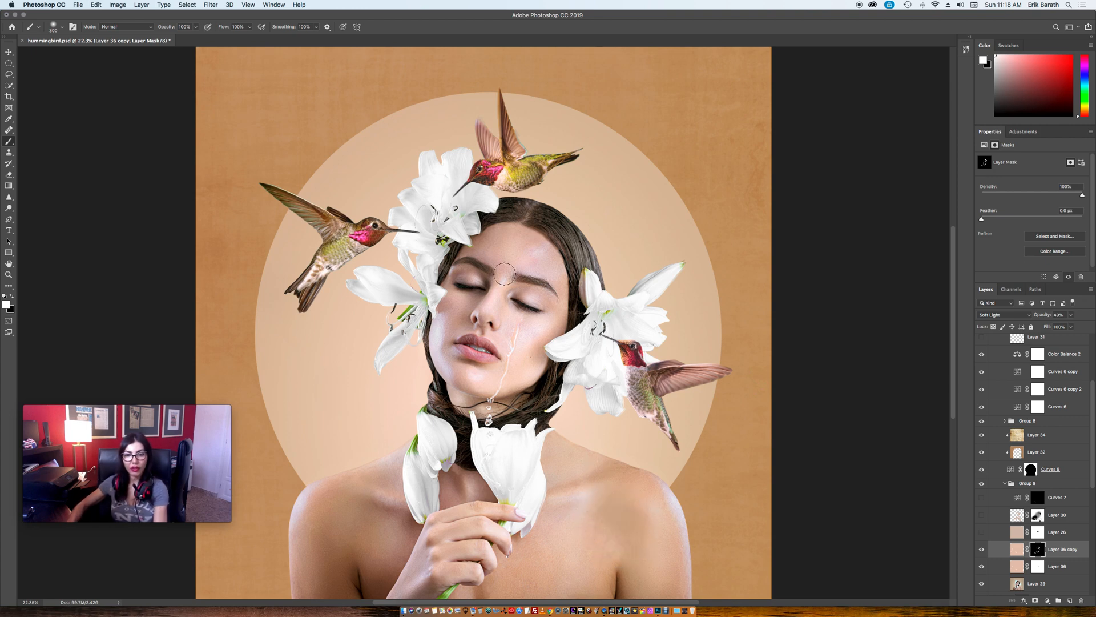
# - Paint softly over the shoulder on the copy's mask with a large brush at 27% opacity, and compare with the layer hidden and shown
pyautogui.click(196, 27)
pyautogui.moveTo(198, 37); pyautogui.dragTo(166, 47)
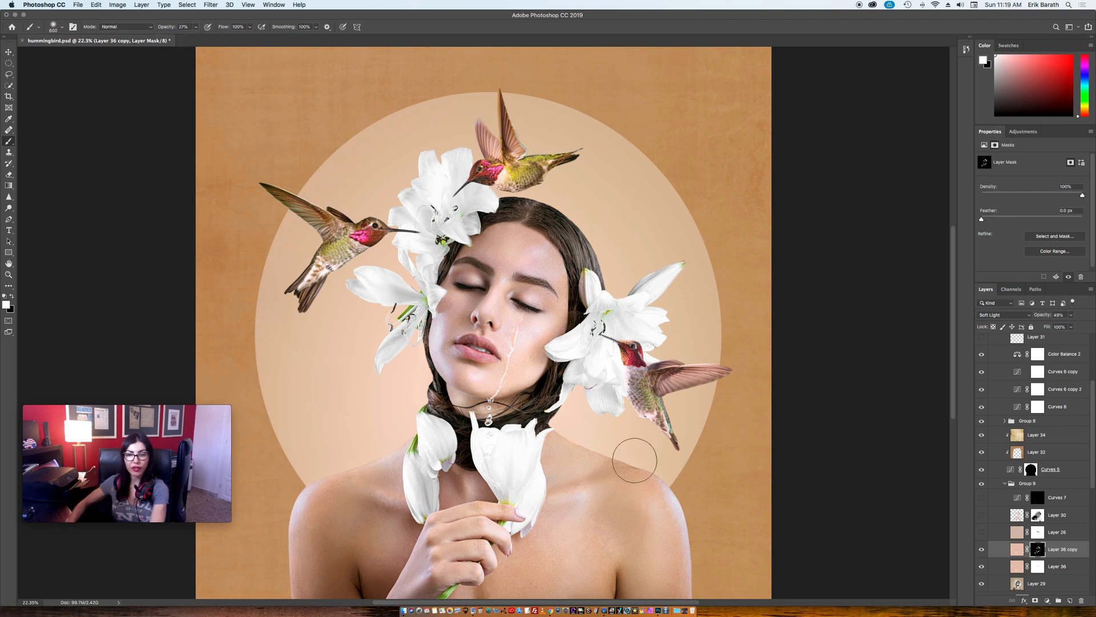
pyautogui.press(']')
pyautogui.press(']')
pyautogui.press(']')
pyautogui.press(']')
pyautogui.press(']')
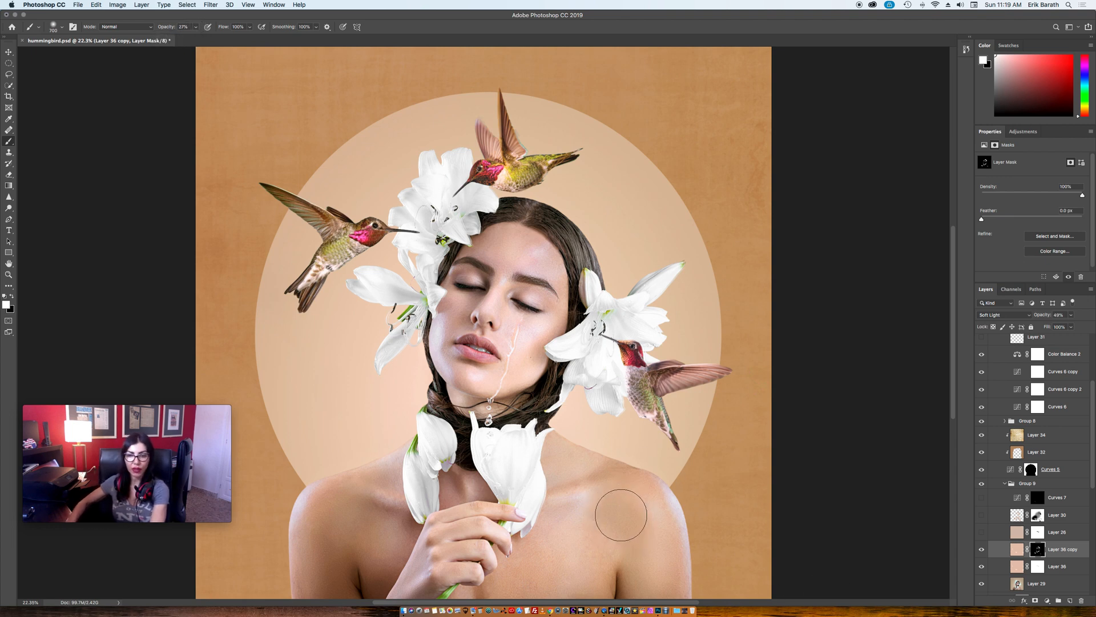
pyautogui.press('[')
pyautogui.press('[')
pyautogui.press('[')
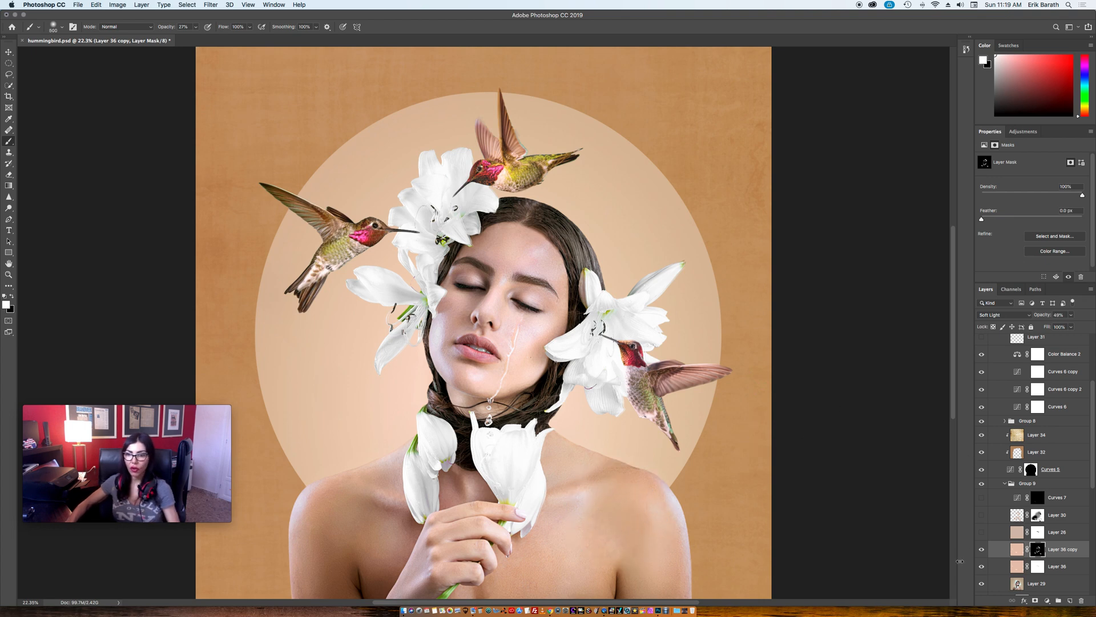
pyautogui.click(981, 551)
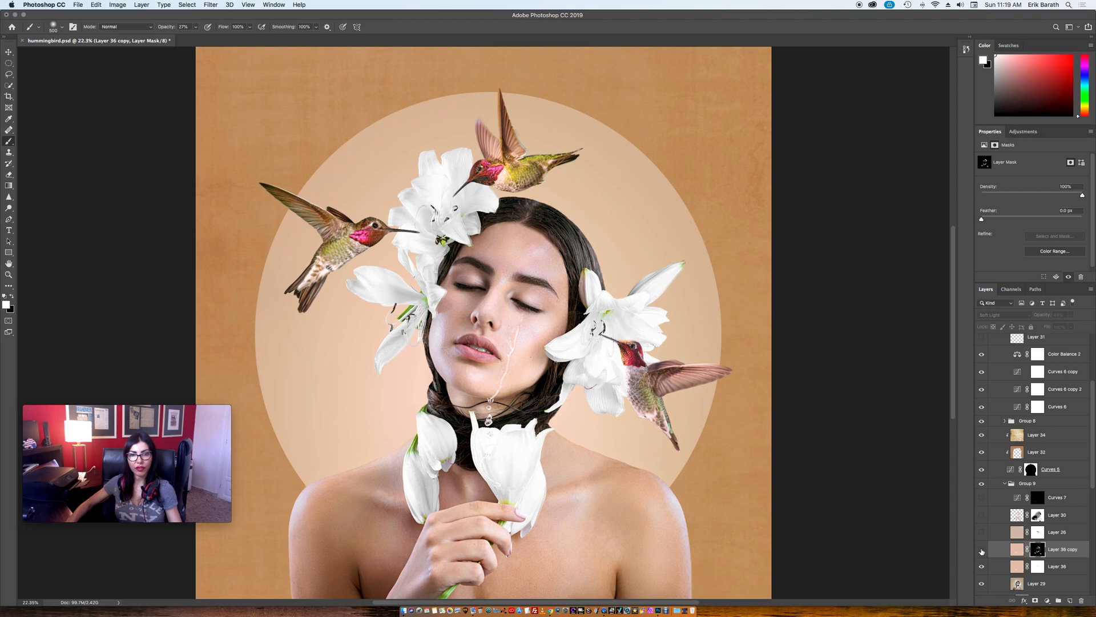
pyautogui.click(982, 550)
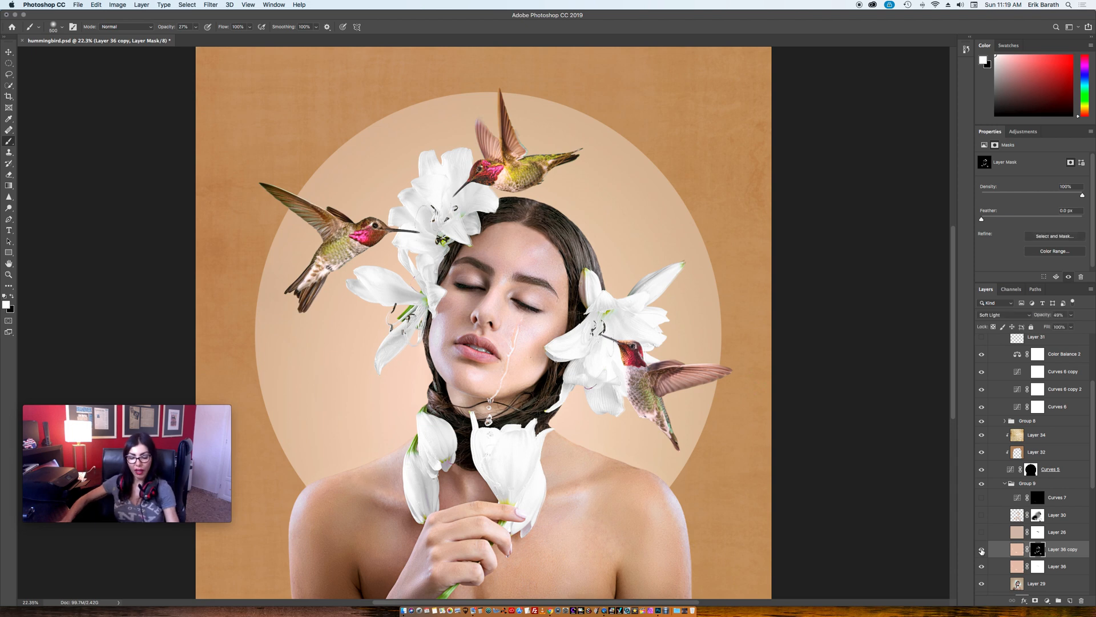
# - Group Layer 36 and its copy into a new Pass Through group with the default name
pyautogui.click(1061, 568)
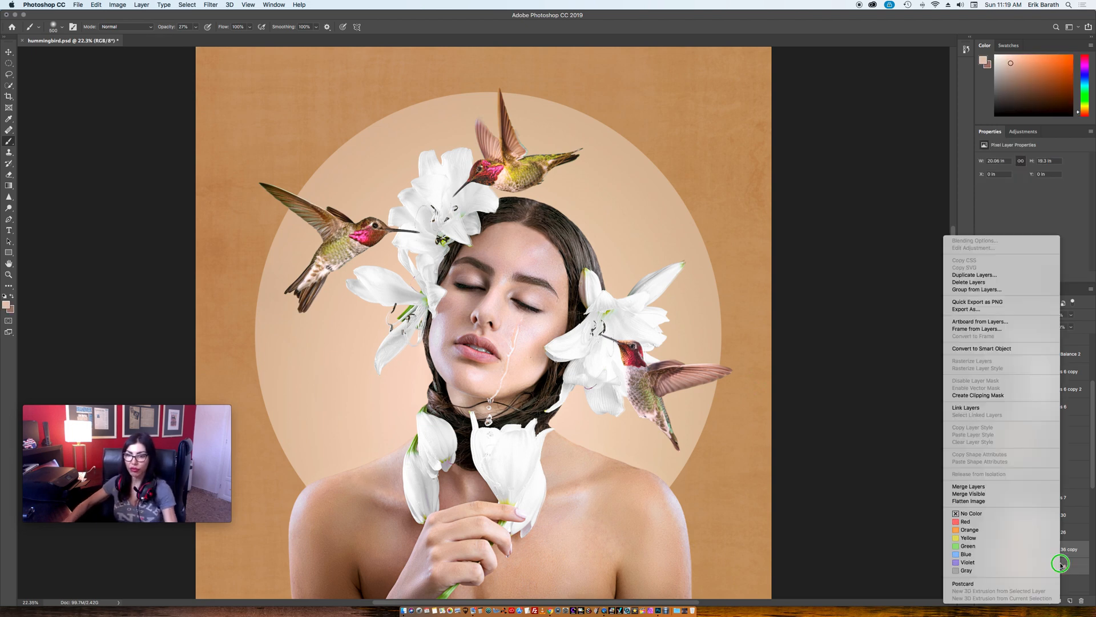
pyautogui.rightClick(1061, 568)
pyautogui.click(984, 290)
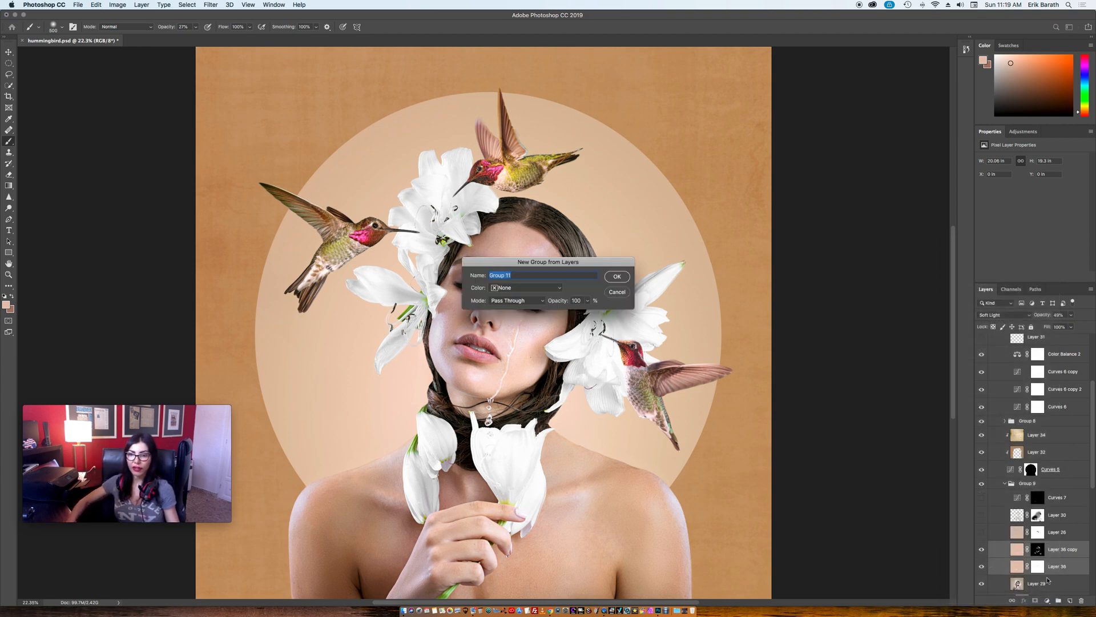
pyautogui.click(617, 276)
# - Compare the image with the new skin-tone group hidden and shown
pyautogui.click(981, 547)
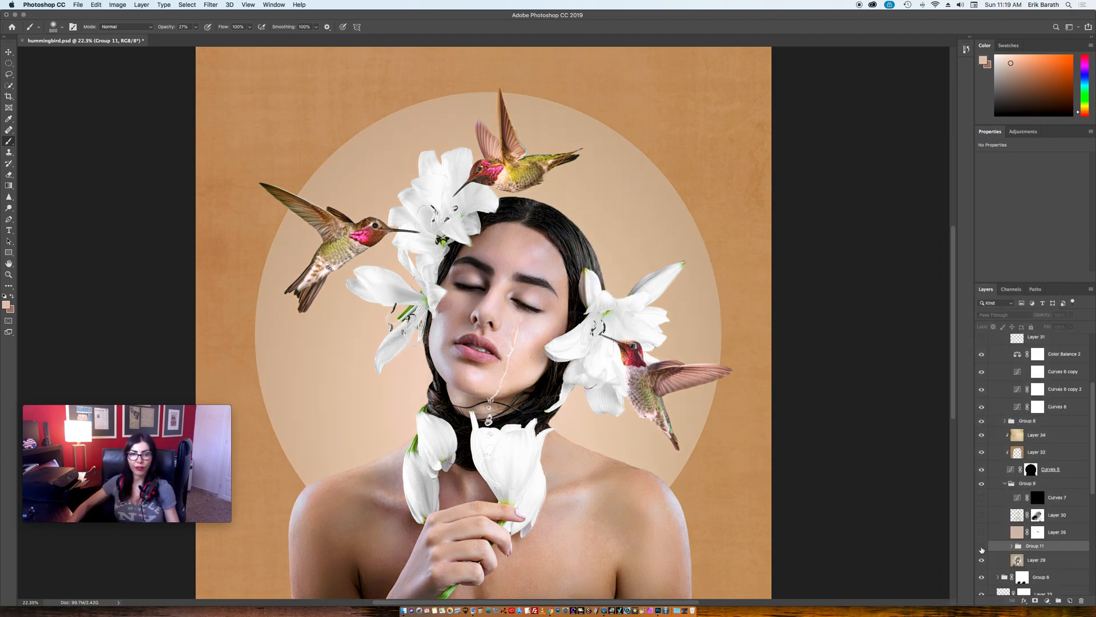
pyautogui.click(981, 547)
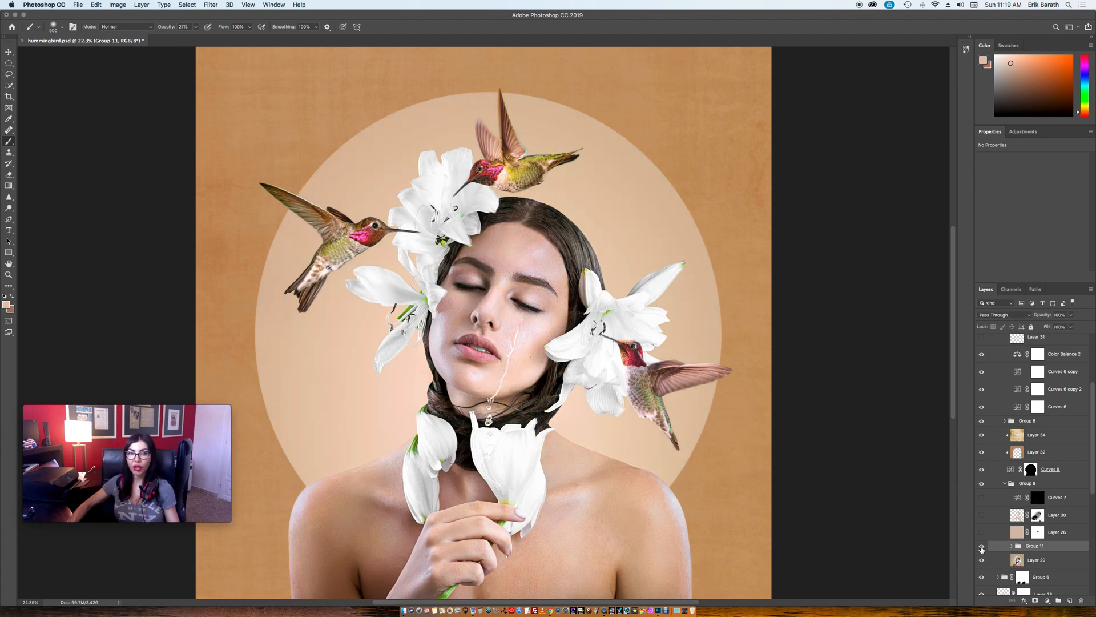
pyautogui.click(981, 547)
pyautogui.click(981, 547)
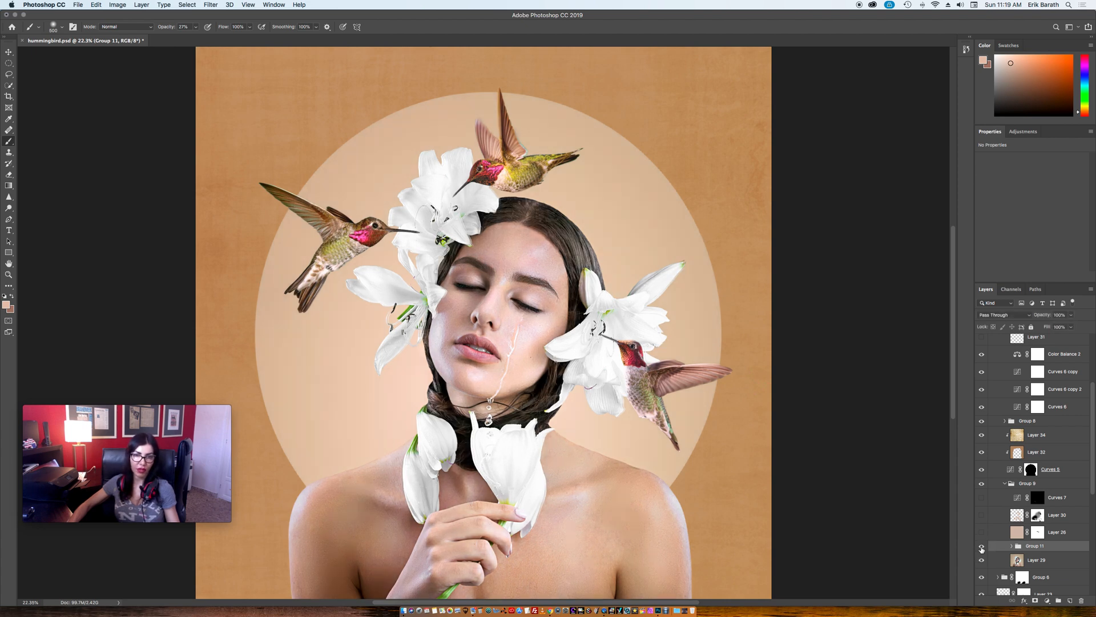